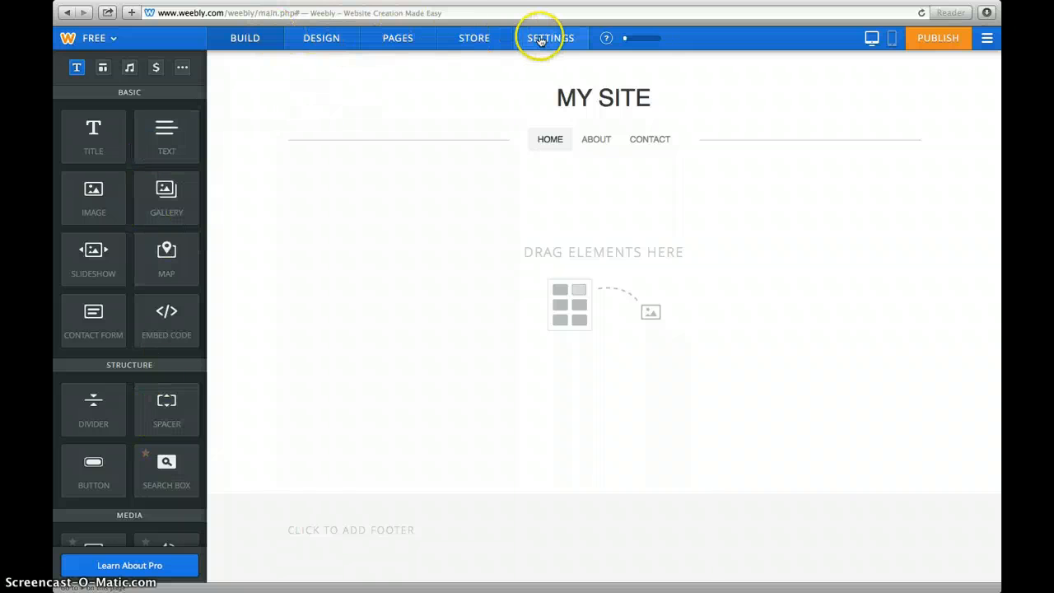
# - Replace the site title with the teacher's title and name in possessive form, followed by "CLASS PAGE"
pyautogui.moveTo(625, 96)
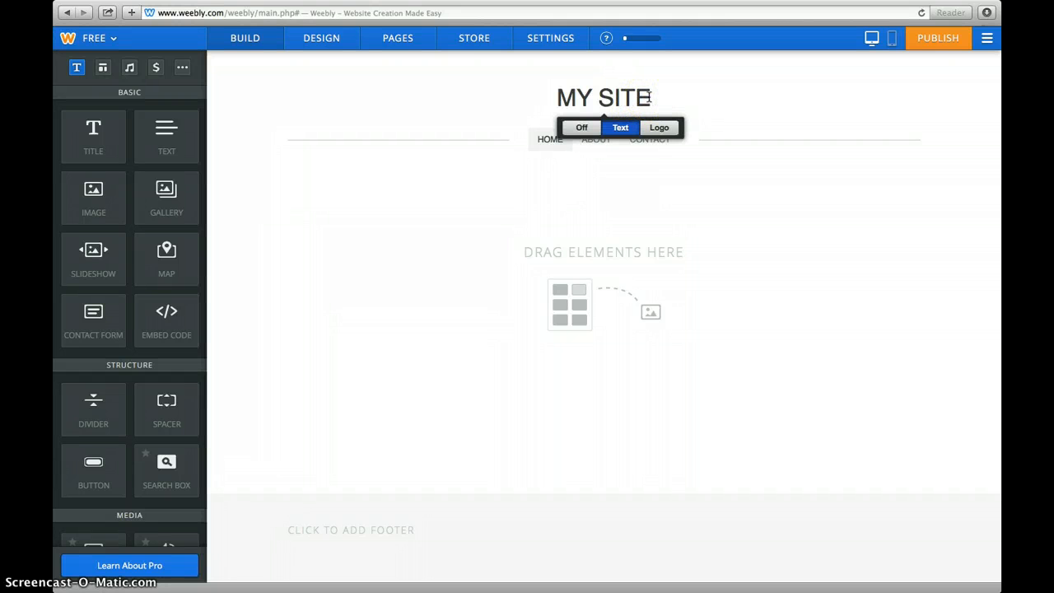
pyautogui.moveTo(650, 96); pyautogui.dragTo(522, 96)
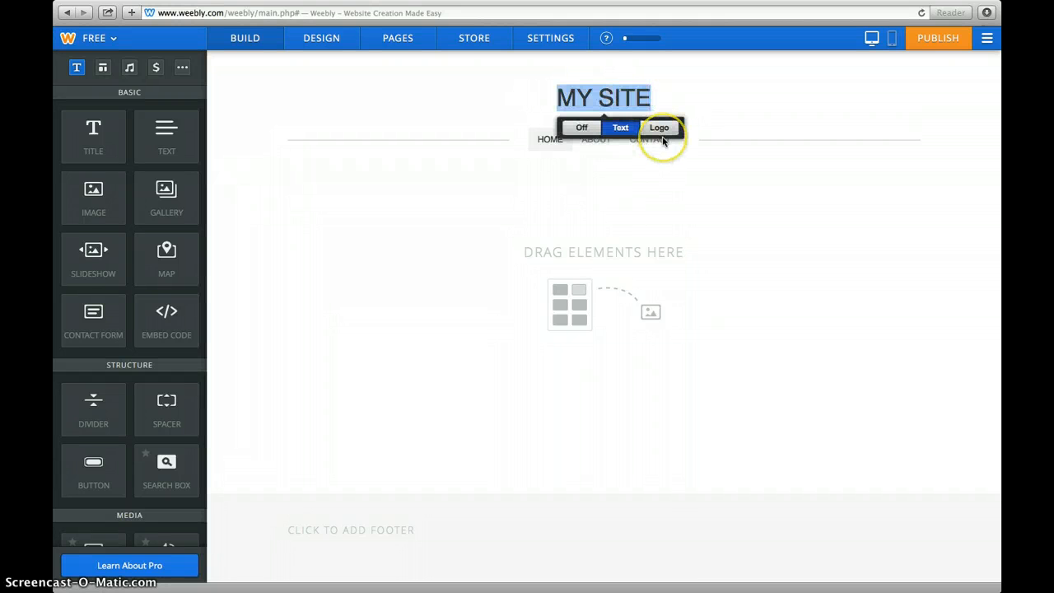
pyautogui.write('M')
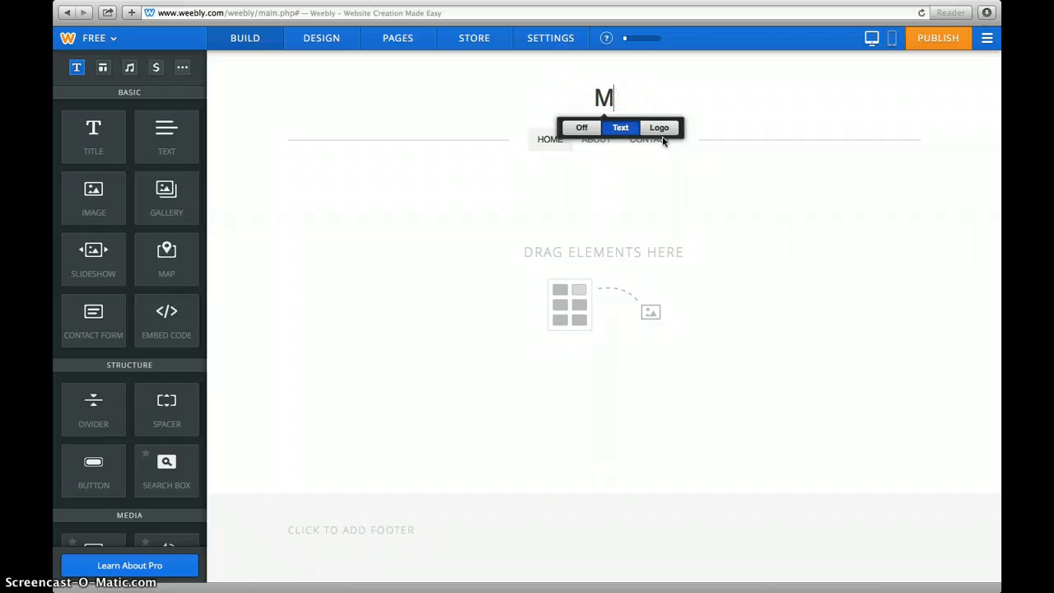
pyautogui.write('YR ')
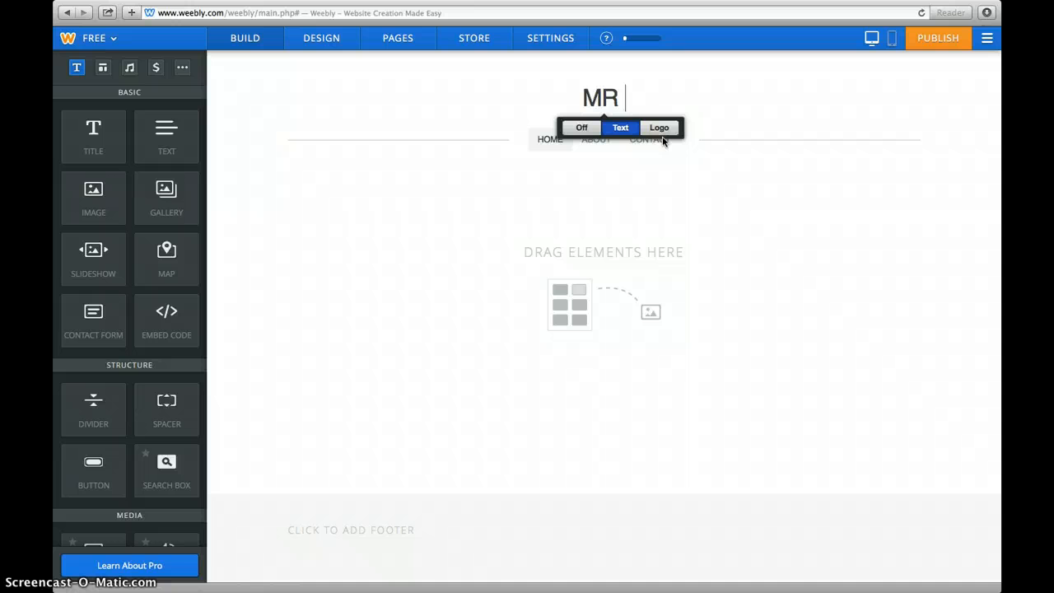
pyautogui.write("DIAL'S CLAS")
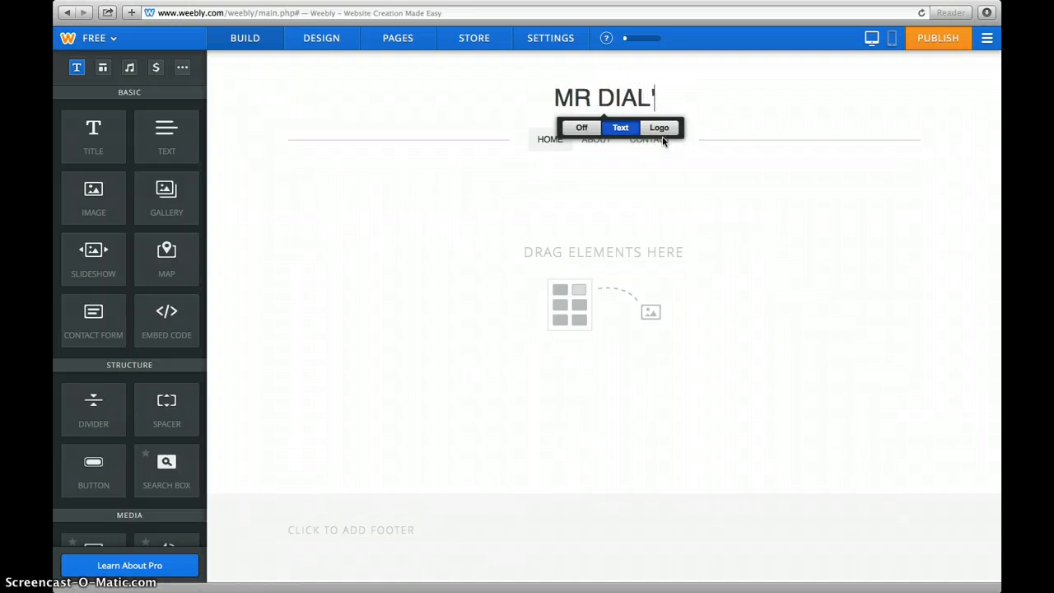
pyautogui.write('S PAGE')
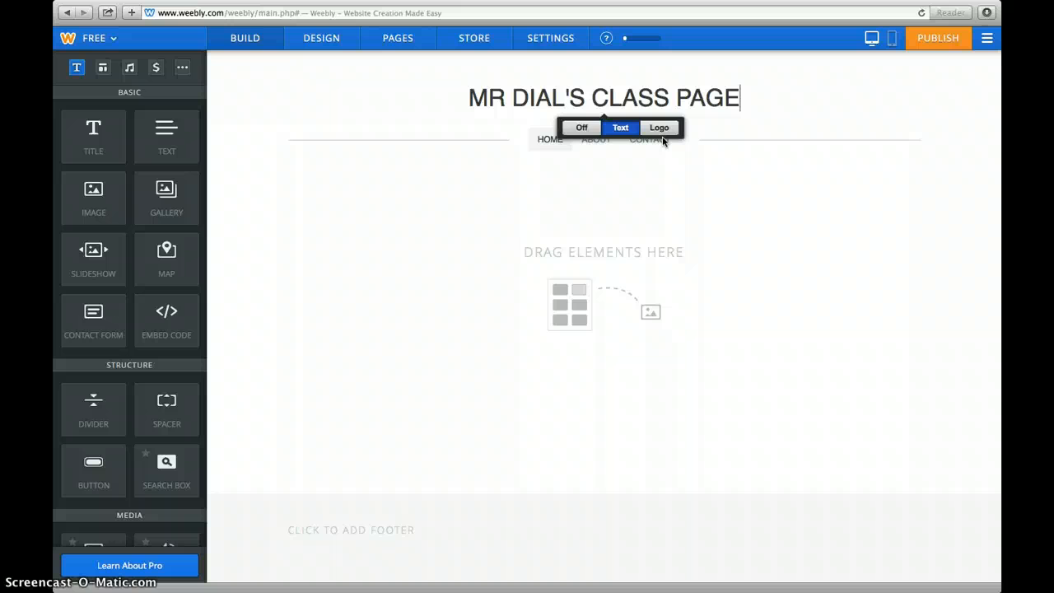
pyautogui.click(634, 173)
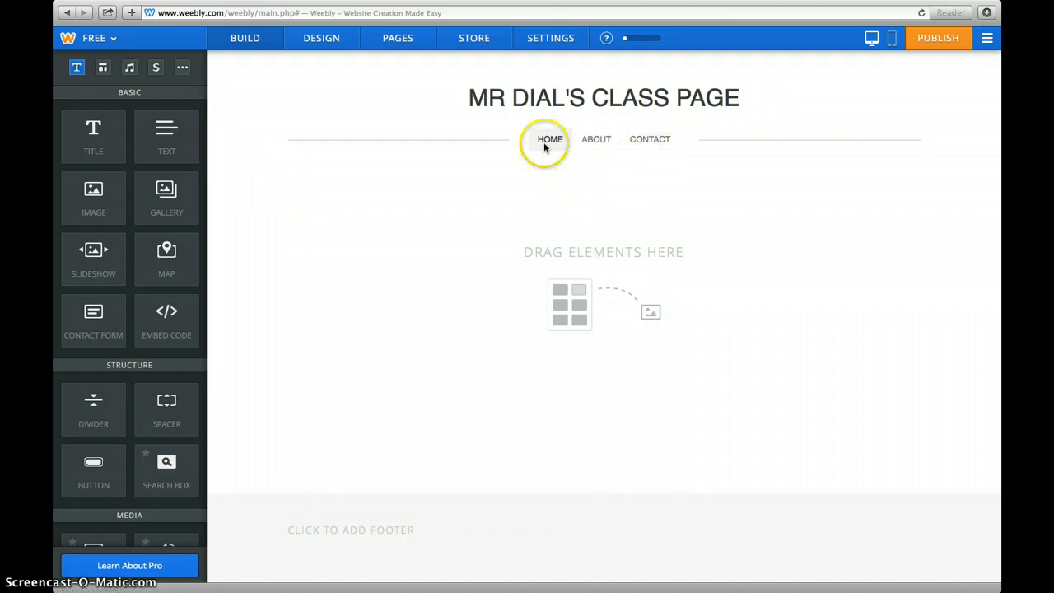
# - Open the site's page management and look through the settings of the Home, About and Contact pages
pyautogui.click(404, 44)
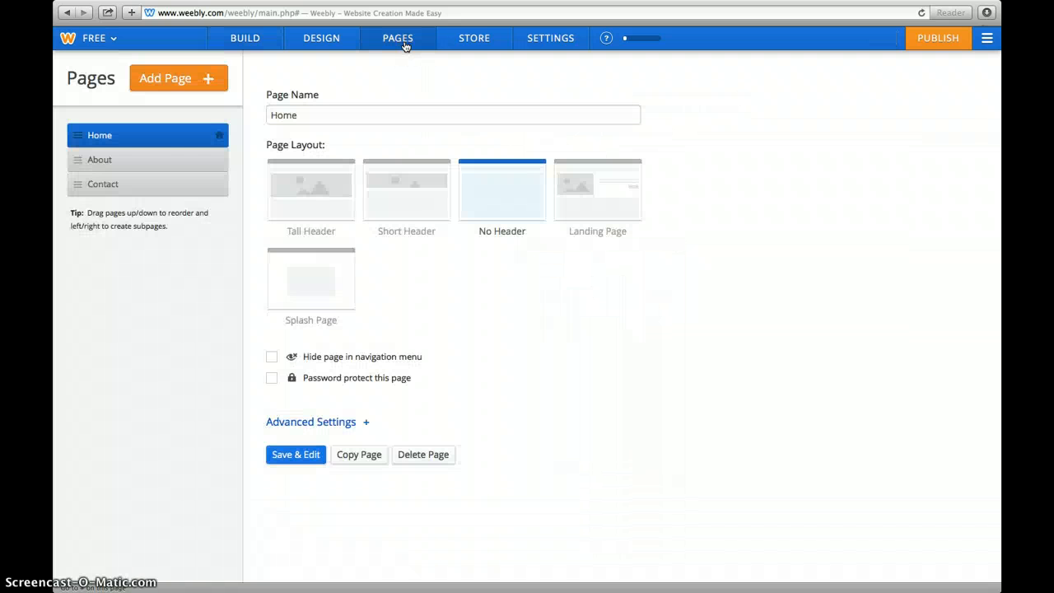
pyautogui.click(129, 160)
pyautogui.click(130, 185)
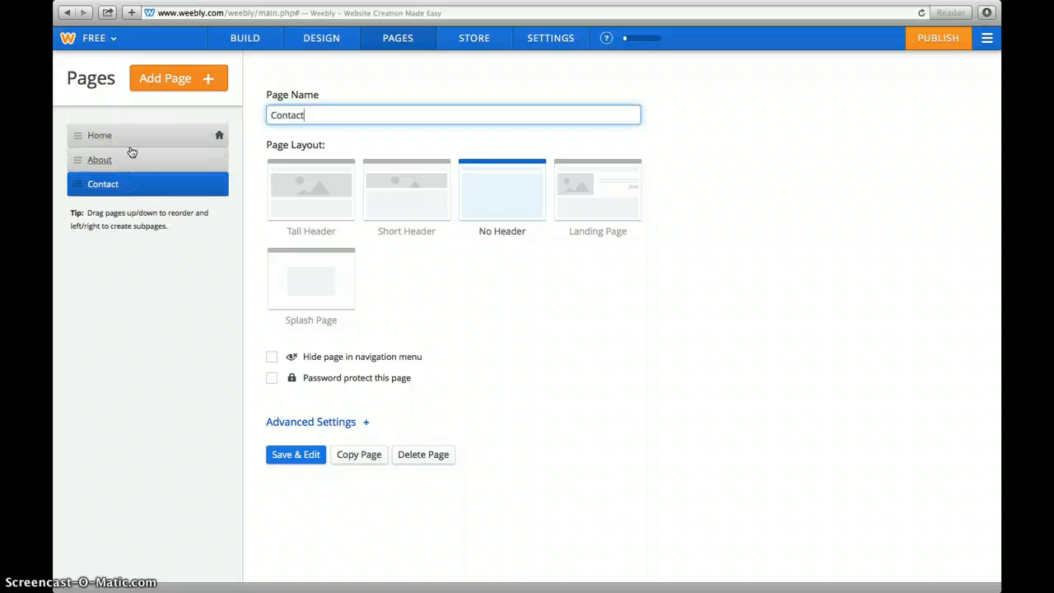
pyautogui.click(129, 142)
pyautogui.click(131, 162)
pyautogui.click(132, 187)
pyautogui.click(135, 135)
pyautogui.click(141, 161)
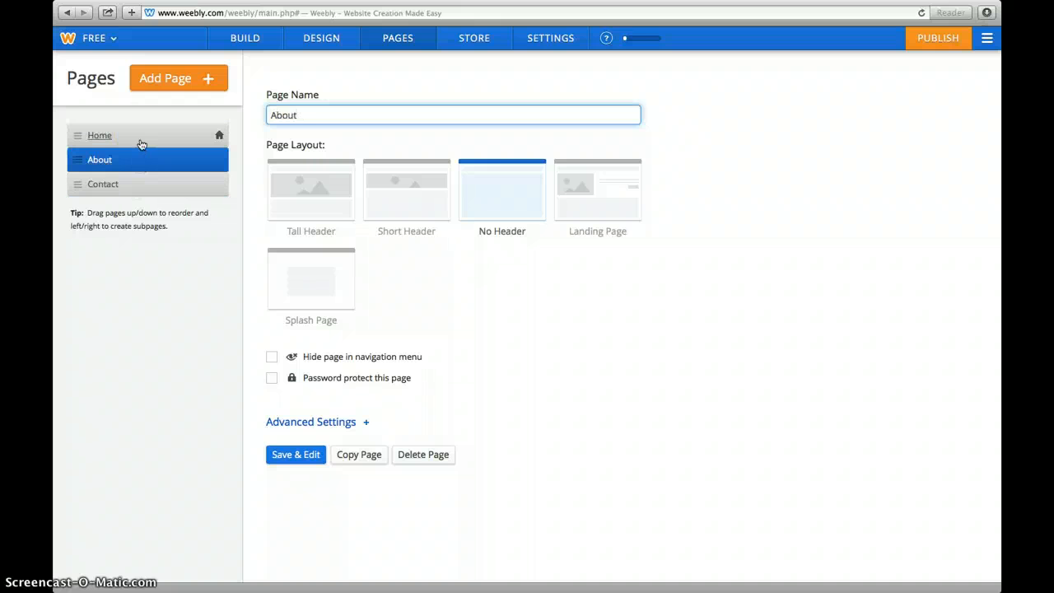
pyautogui.click(141, 141)
# - Delete the About and Contact pages from the site, confirming each deletion
pyautogui.click(141, 159)
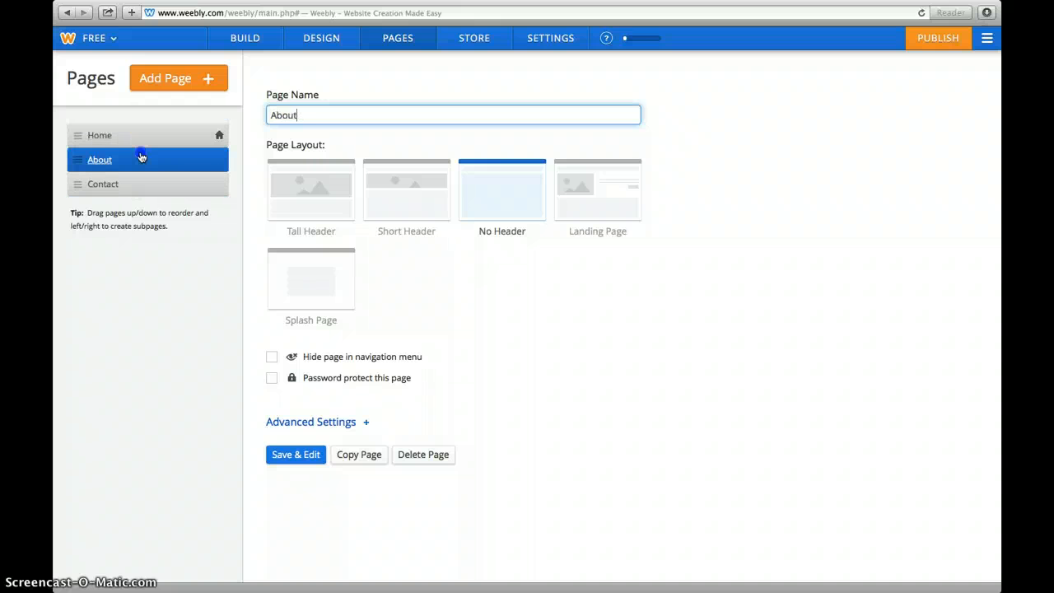
pyautogui.click(423, 458)
pyautogui.click(498, 338)
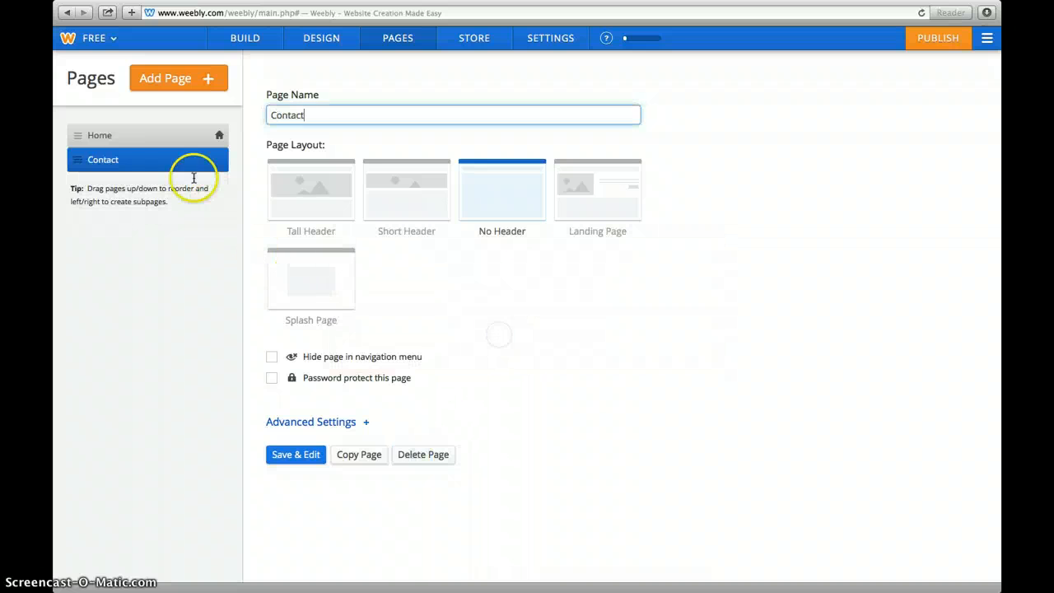
pyautogui.click(423, 456)
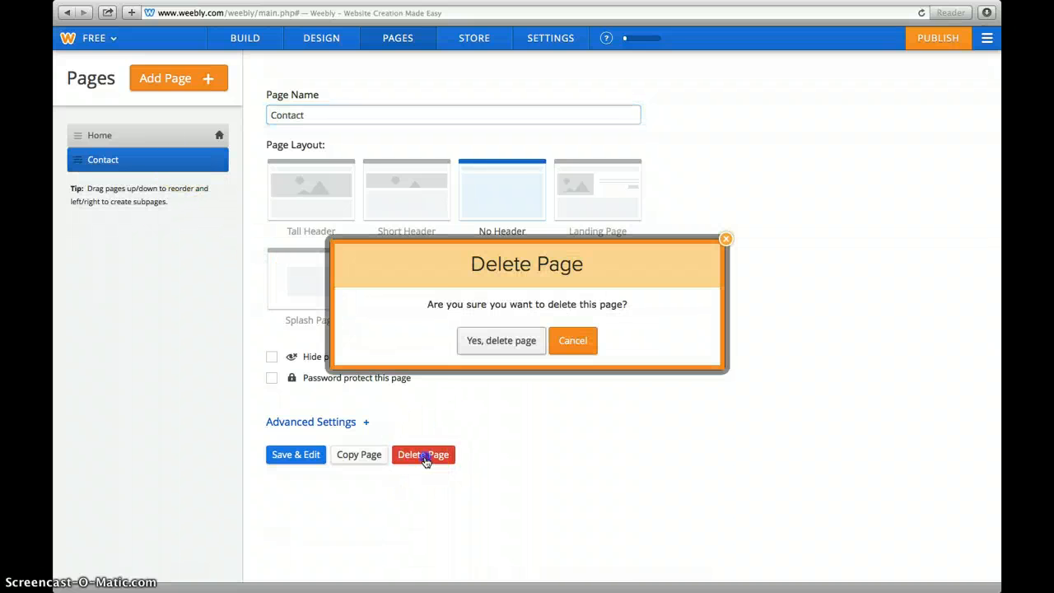
pyautogui.click(496, 338)
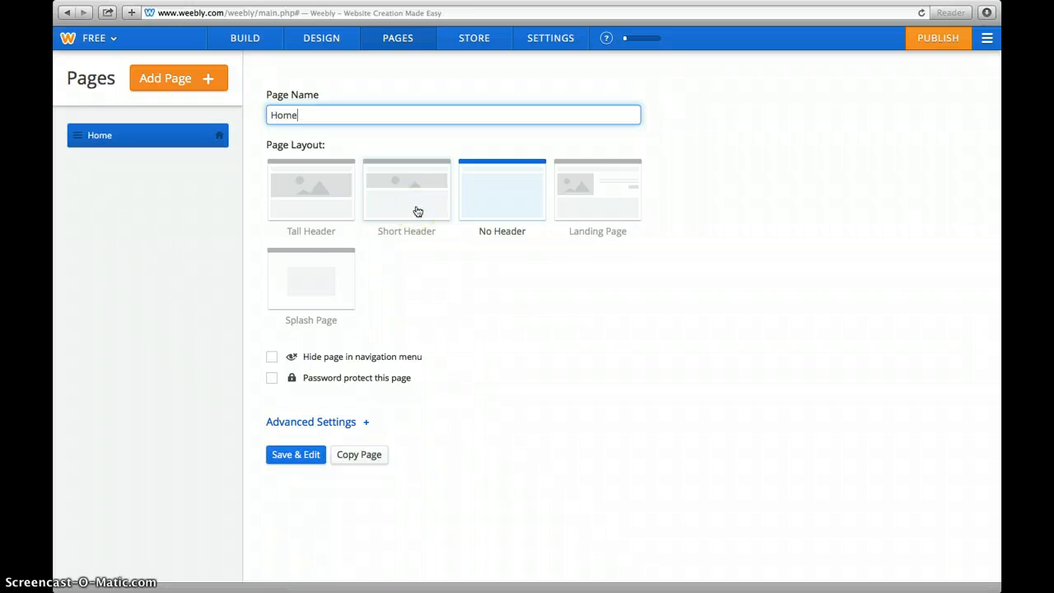
# - Choose the No Header layout for the Home page and save the page for editing
pyautogui.click(455, 210)
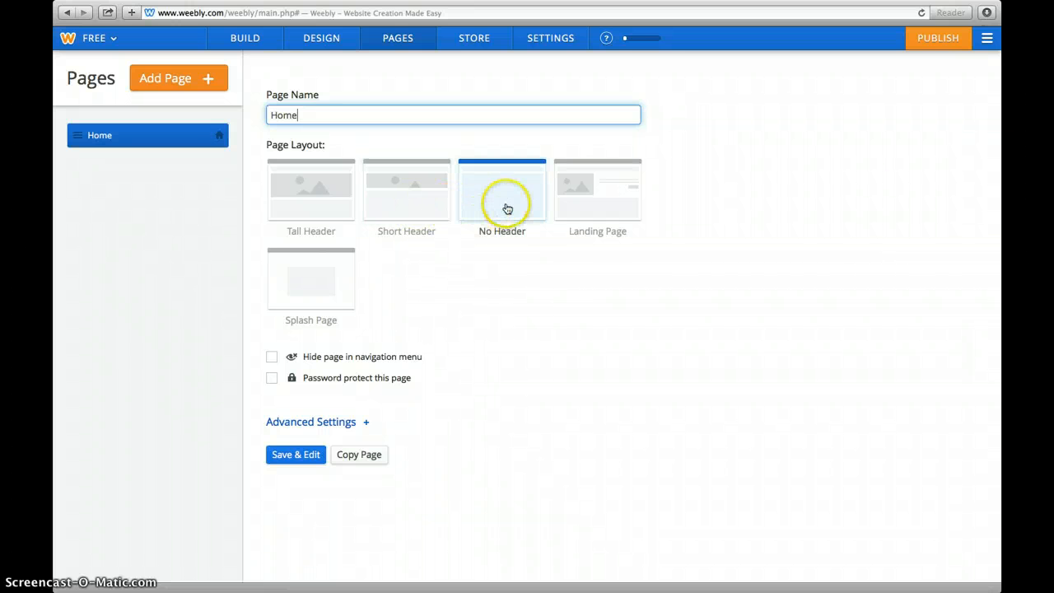
pyautogui.click(516, 209)
pyautogui.click(516, 207)
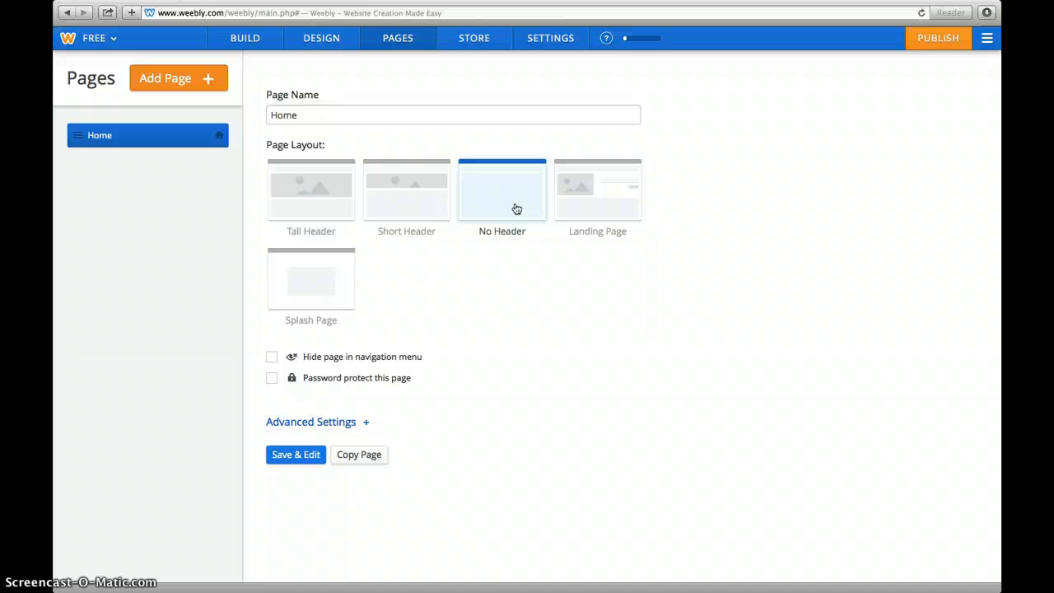
pyautogui.click(514, 204)
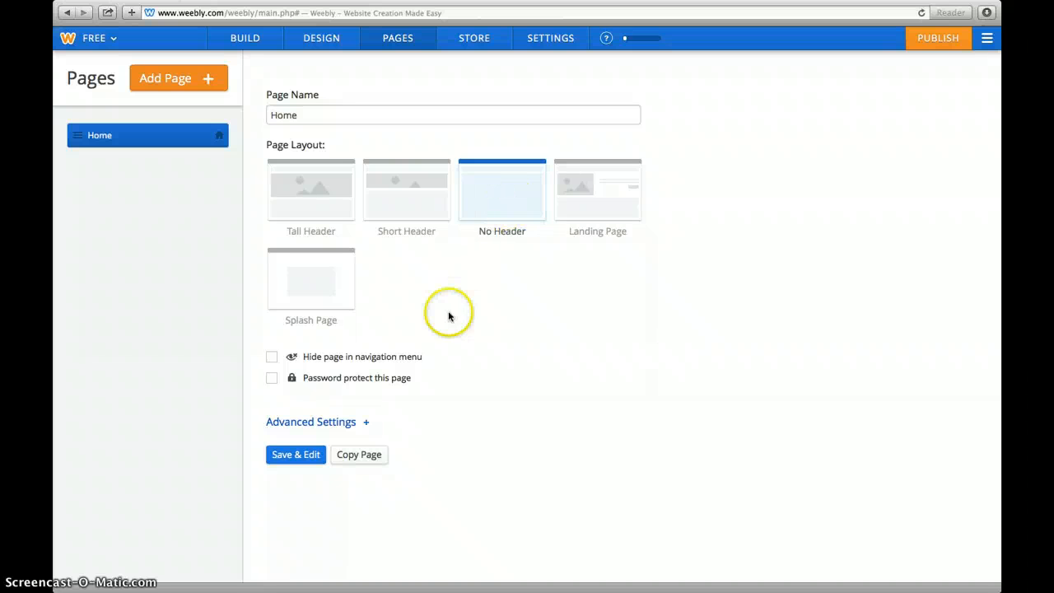
pyautogui.click(296, 454)
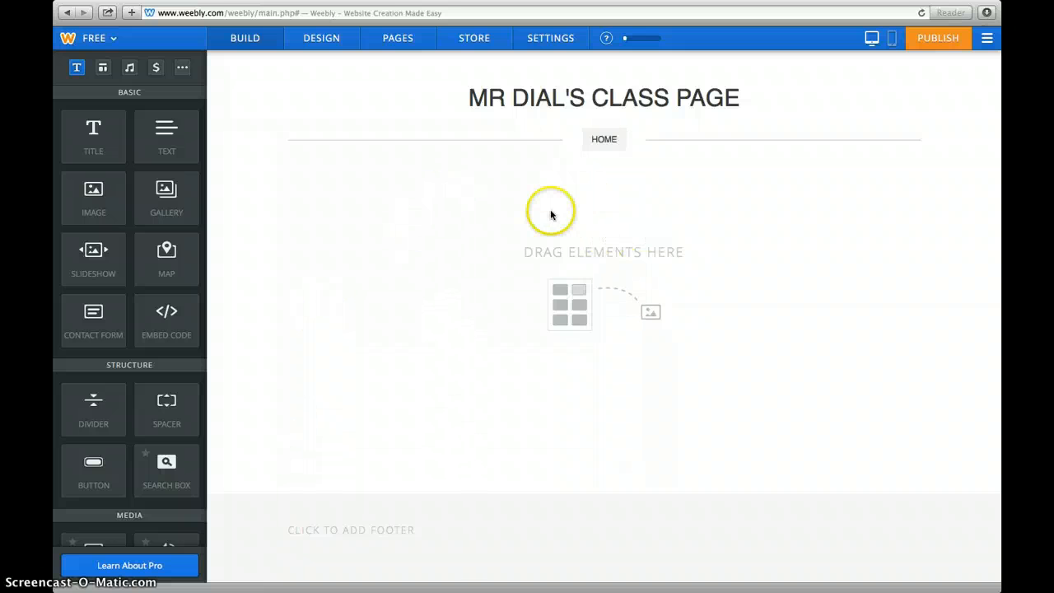
# - Add a title reading "Schedule" to the Home page, with a text block containing "asdl;kfjas;df" beneath it
pyautogui.moveTo(98, 134); pyautogui.dragTo(433, 221)
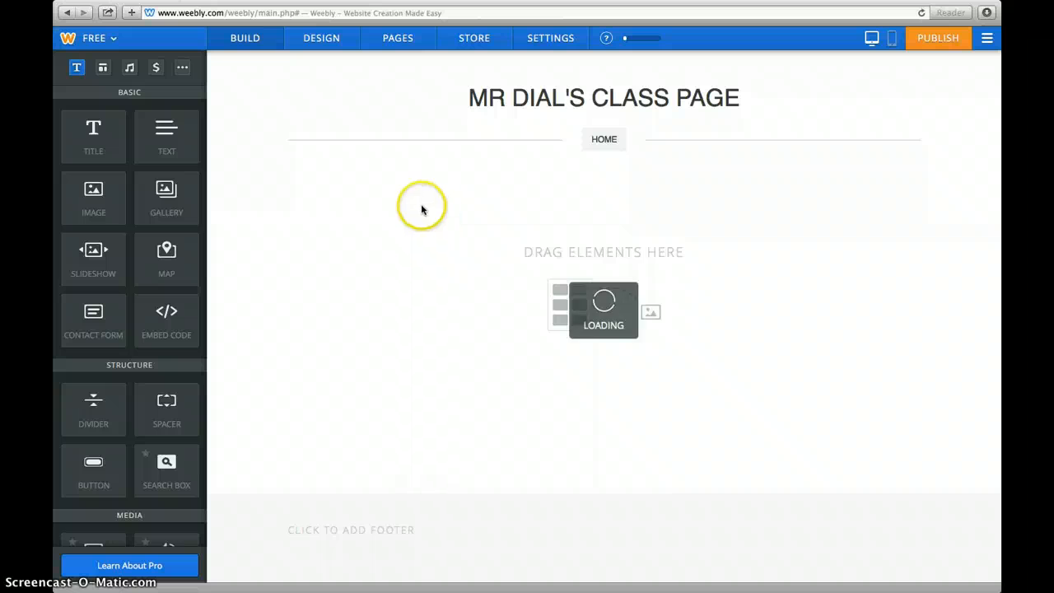
pyautogui.click(382, 192)
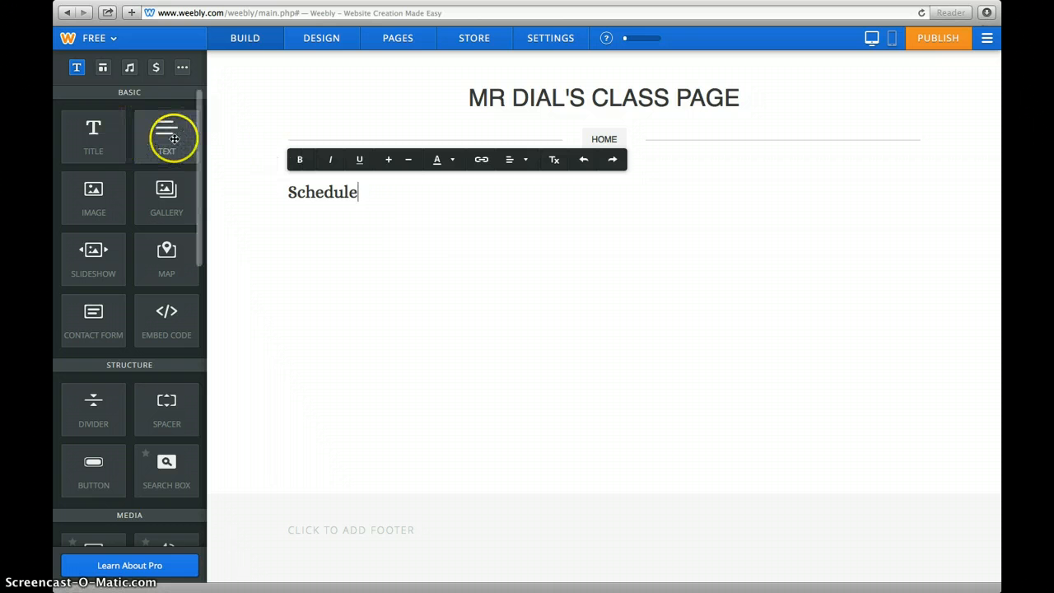
pyautogui.moveTo(164, 135); pyautogui.dragTo(301, 287)
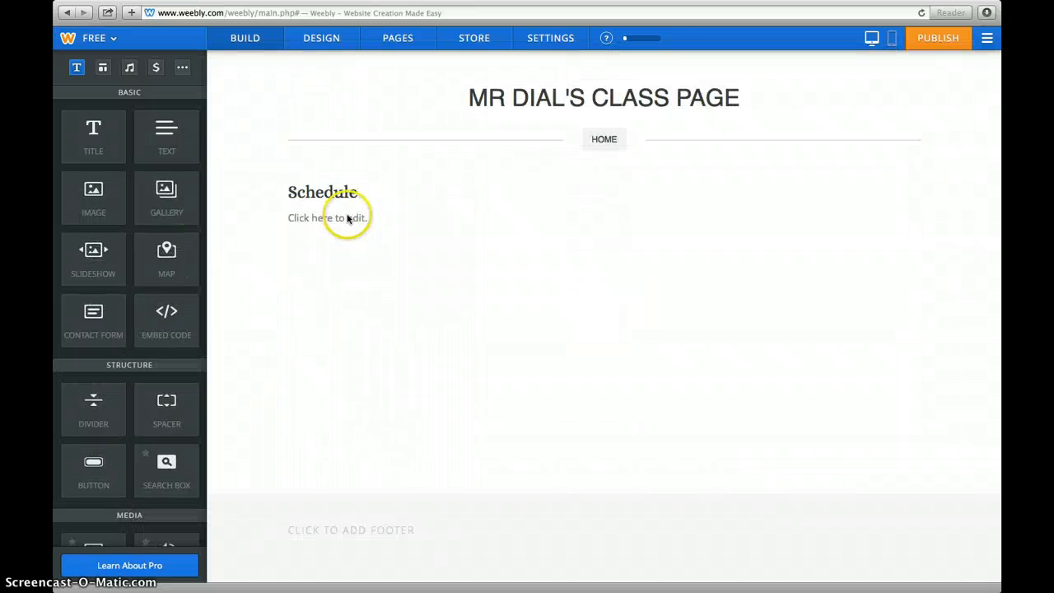
pyautogui.click(347, 219)
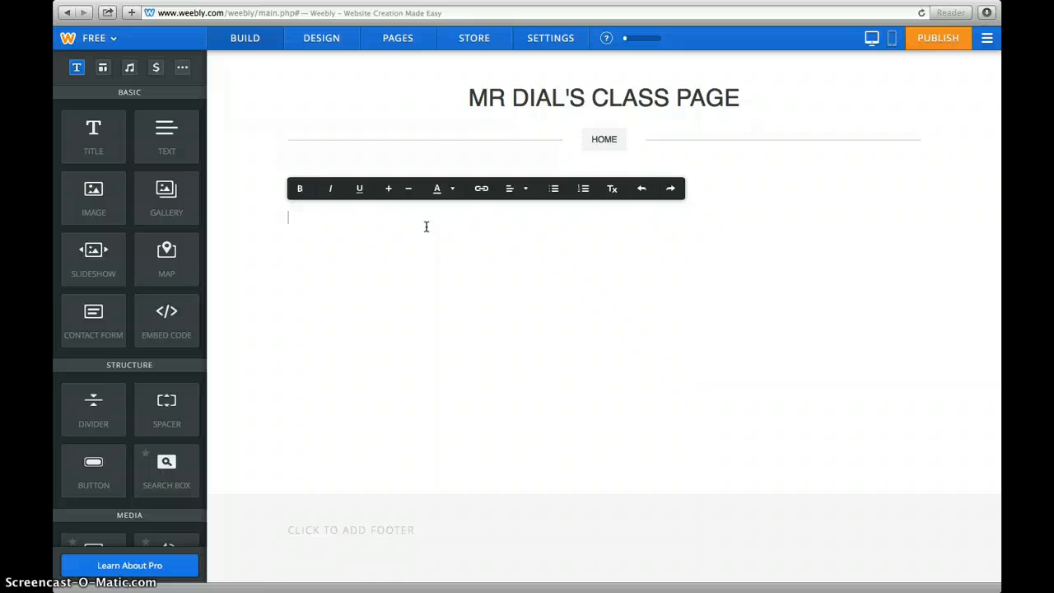
pyautogui.click(525, 344)
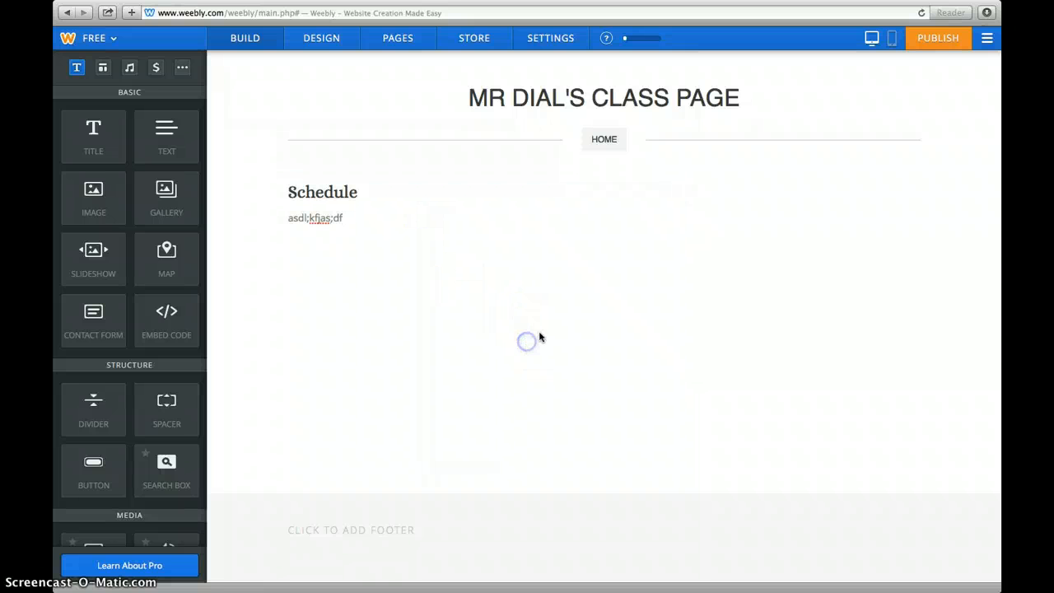
# - Add a standard page named "Class 1" with the No Header layout and save it for editing
pyautogui.click(404, 39)
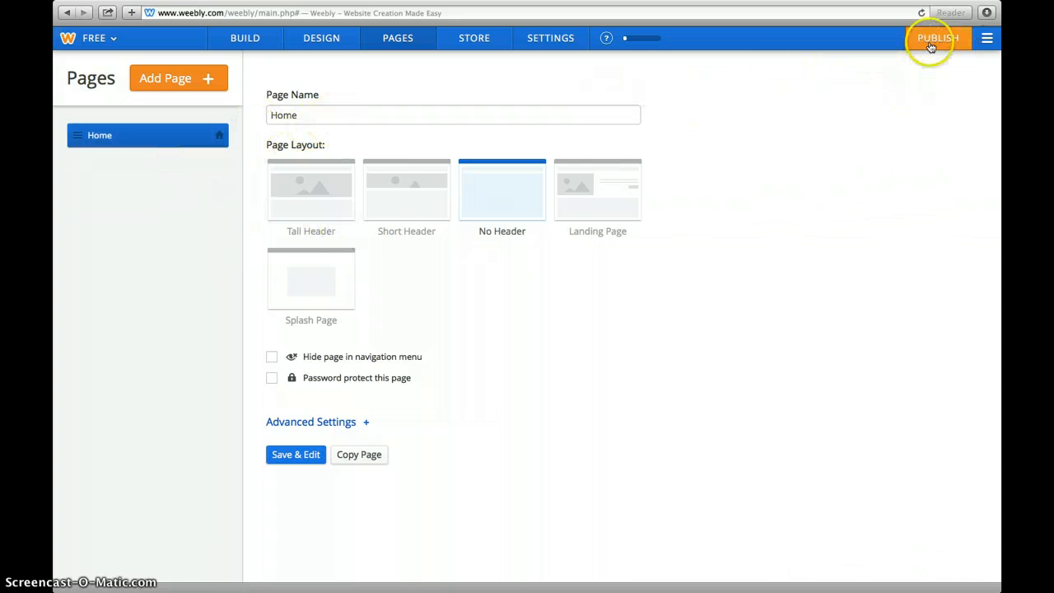
pyautogui.click(173, 77)
pyautogui.click(177, 115)
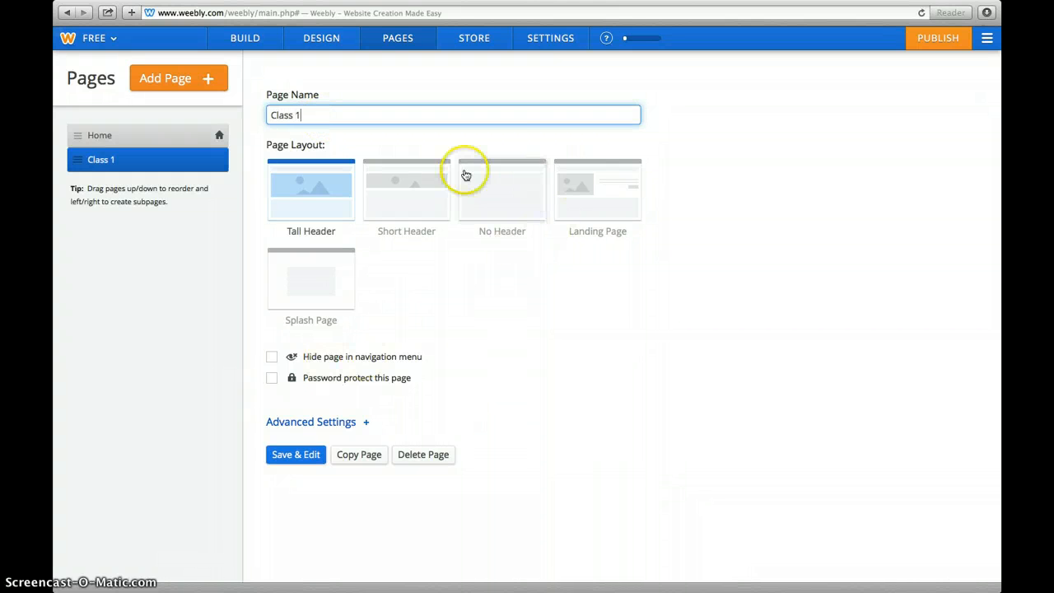
pyautogui.click(506, 210)
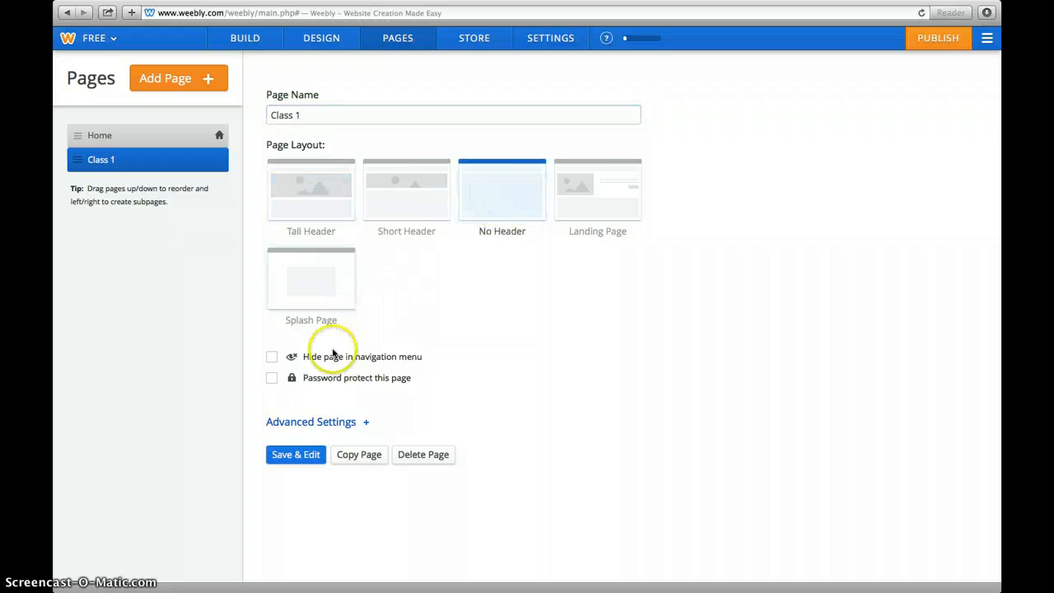
pyautogui.click(299, 459)
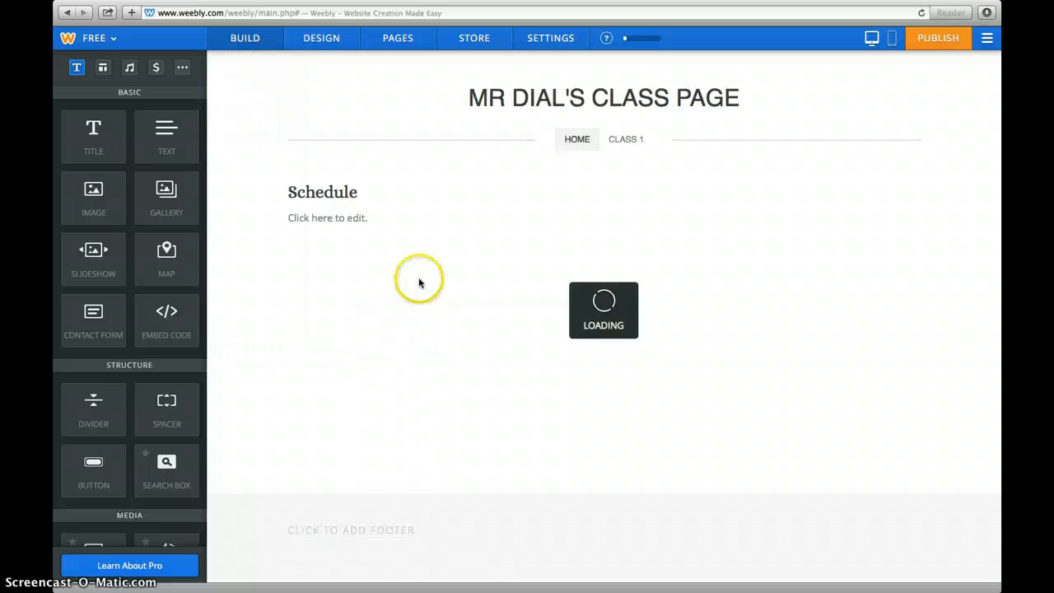
# - Add a title reading "Class One" to the Class 1 page, with a text block containing "asdlfkjasd;flj" beneath it
pyautogui.moveTo(92, 139); pyautogui.dragTo(389, 208)
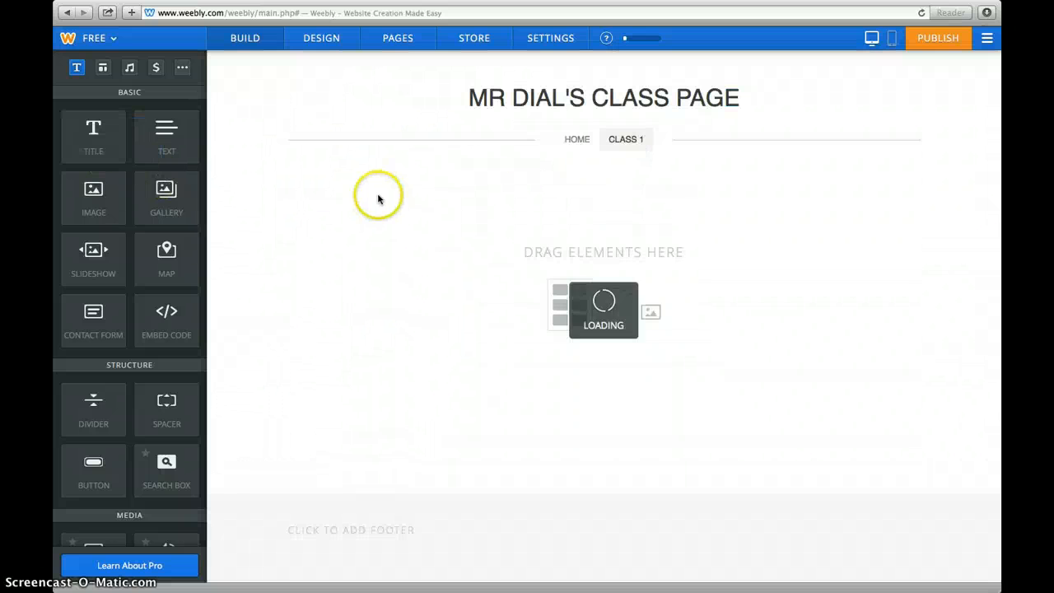
pyautogui.click(359, 193)
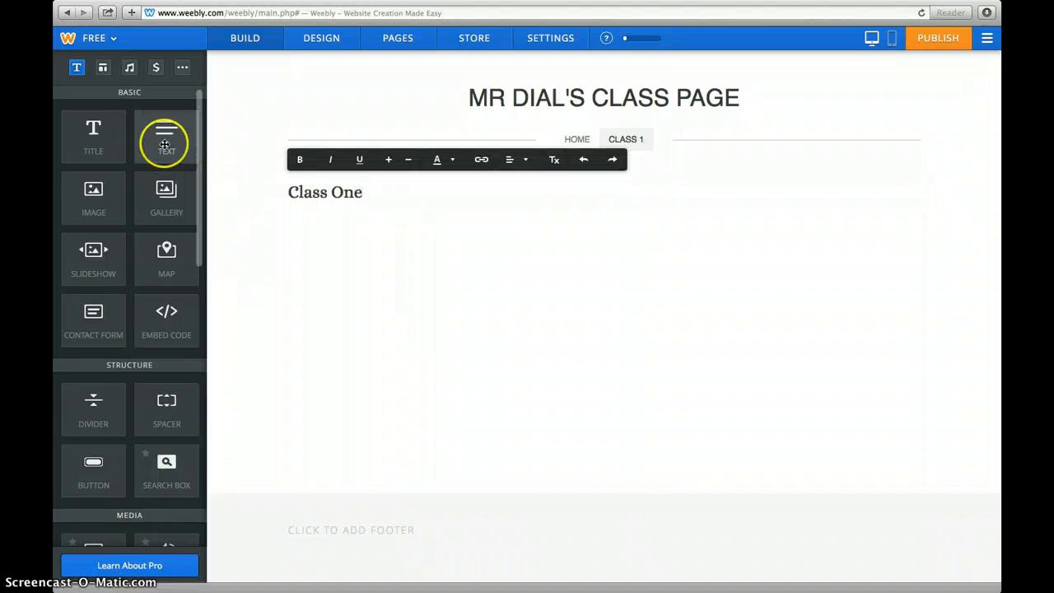
pyautogui.moveTo(172, 141); pyautogui.dragTo(403, 242)
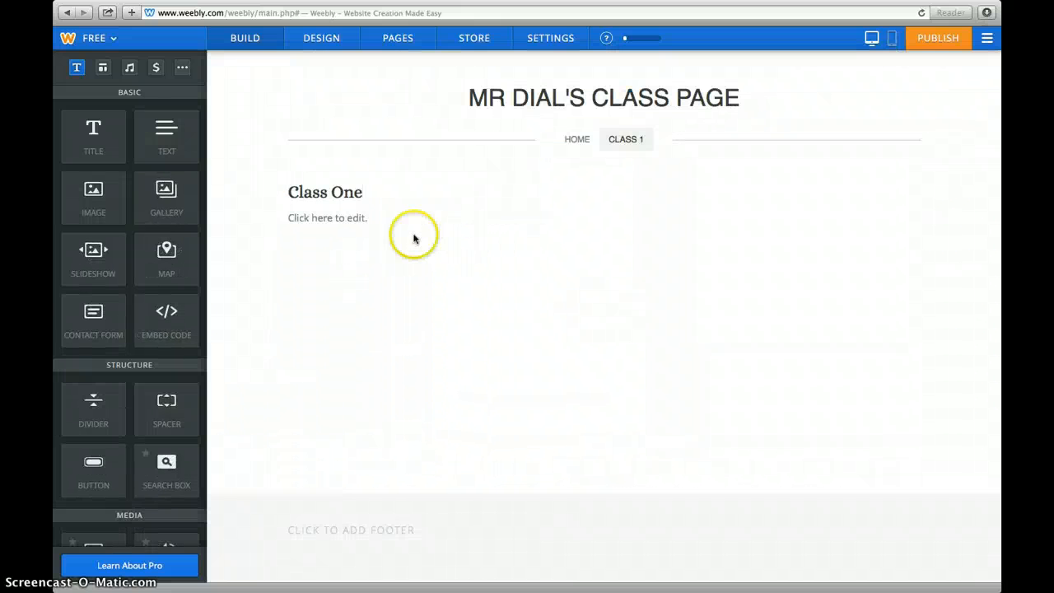
pyautogui.click(364, 223)
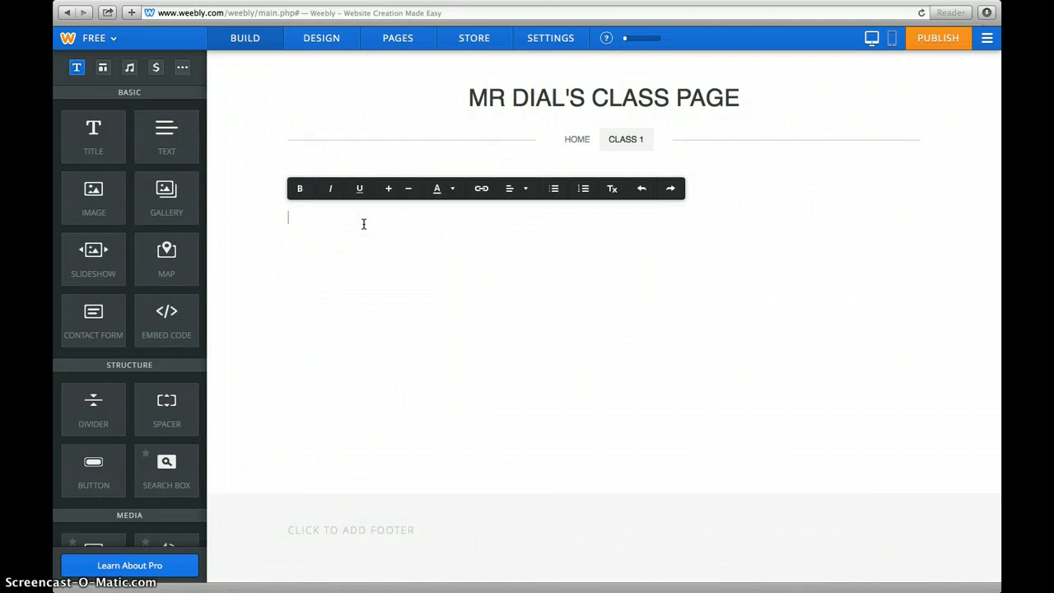
pyautogui.click(419, 290)
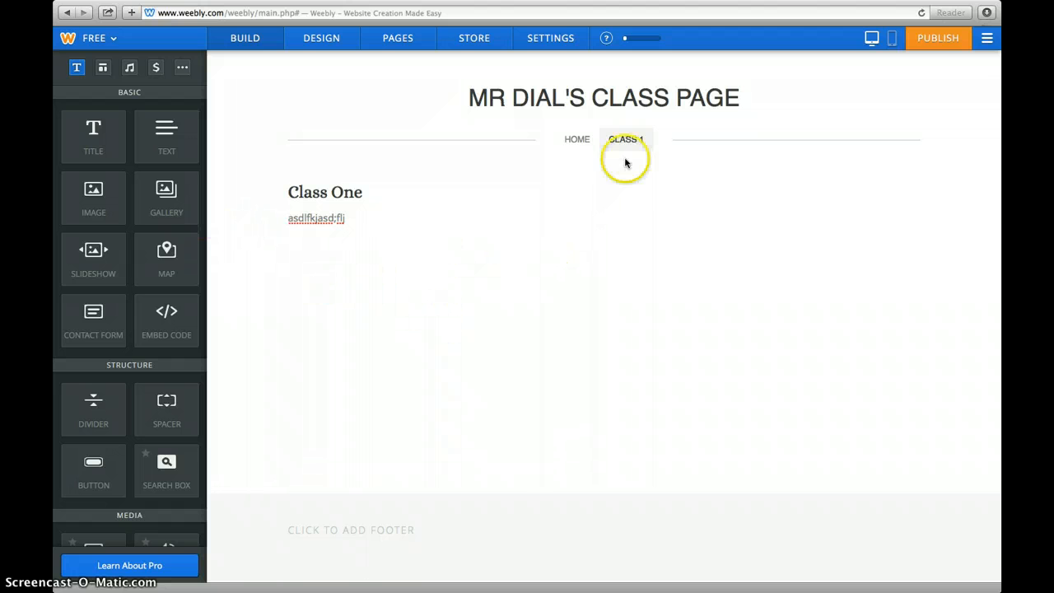
# - Add a standard page named "Class 2" with the No Header layout and save it for editing
pyautogui.click(402, 40)
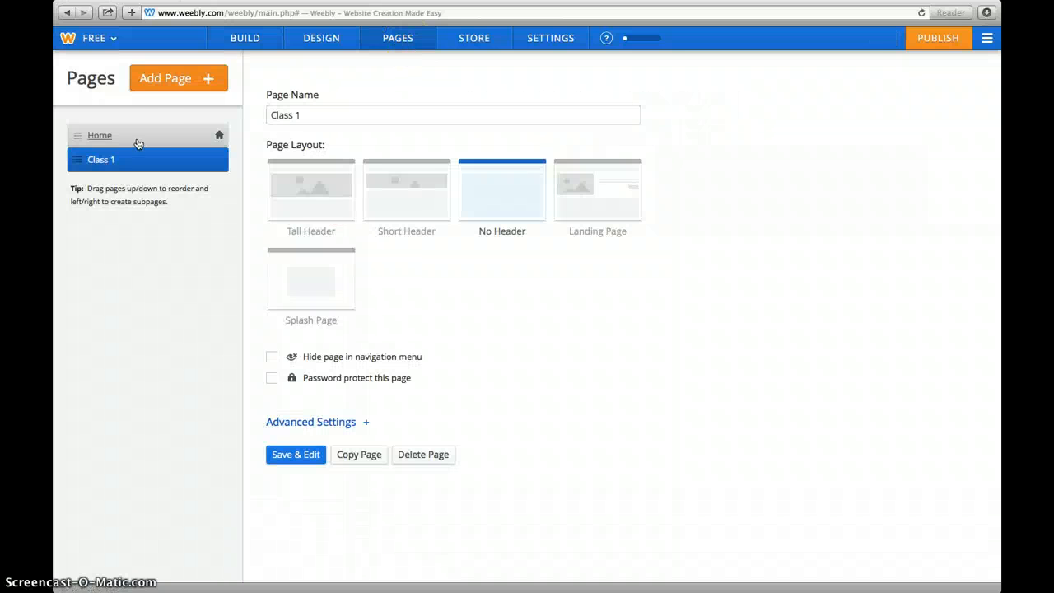
pyautogui.click(191, 76)
pyautogui.click(175, 116)
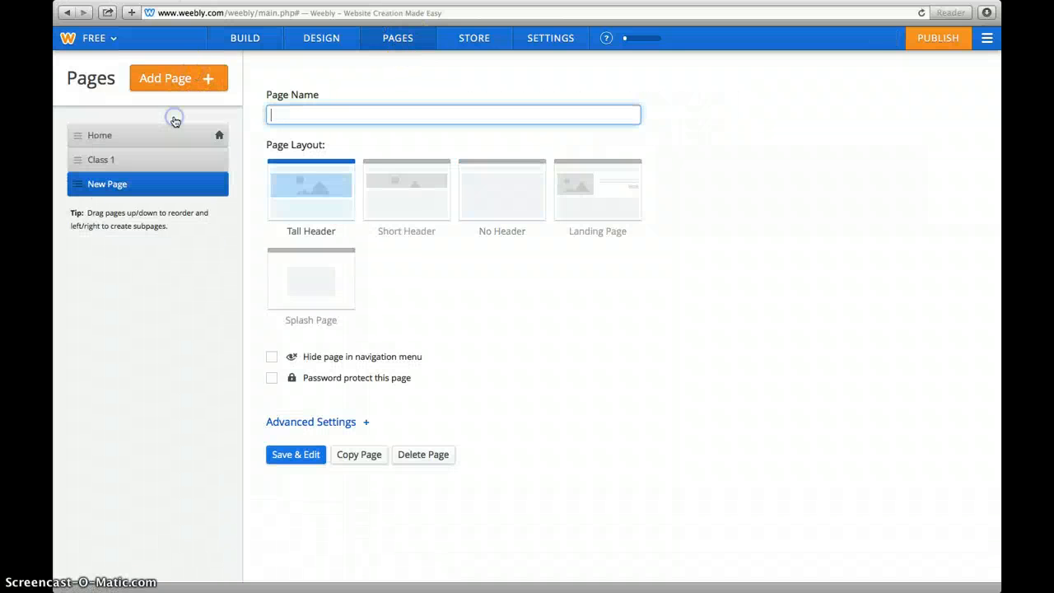
pyautogui.click(311, 119)
pyautogui.write('Class 2')
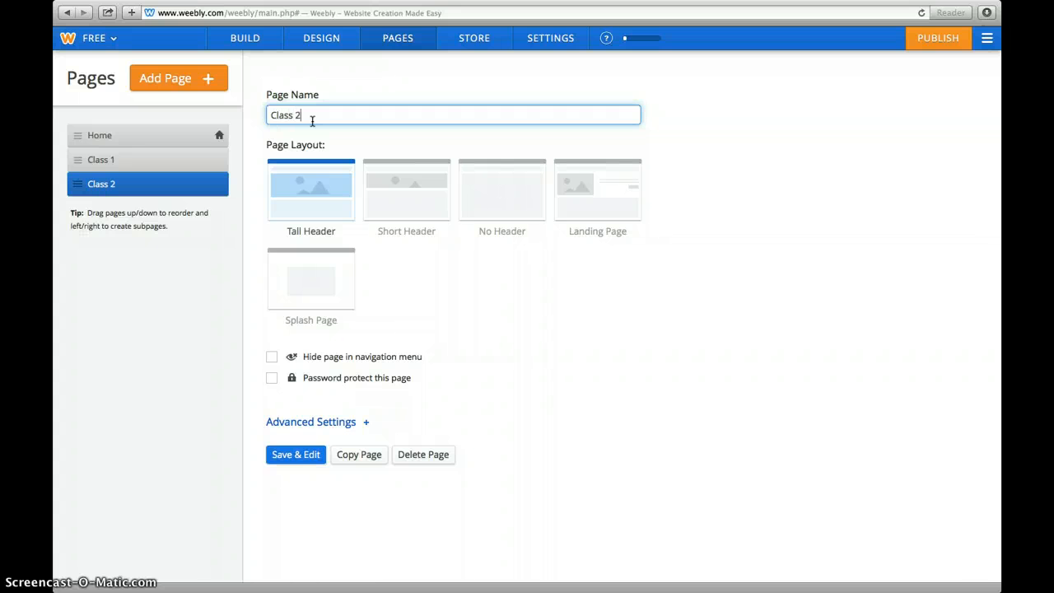
pyautogui.click(509, 205)
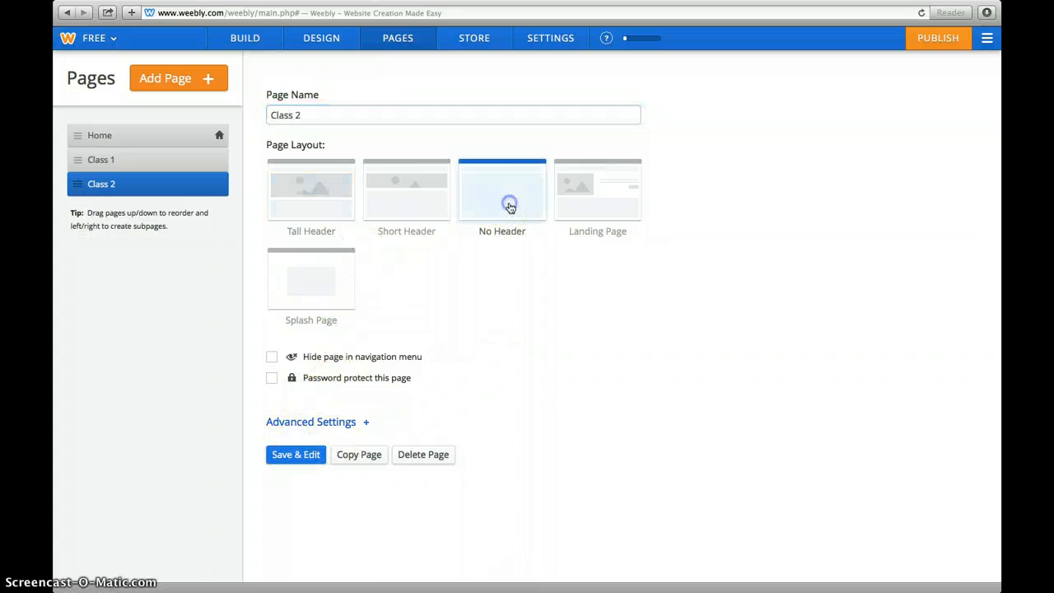
pyautogui.click(290, 454)
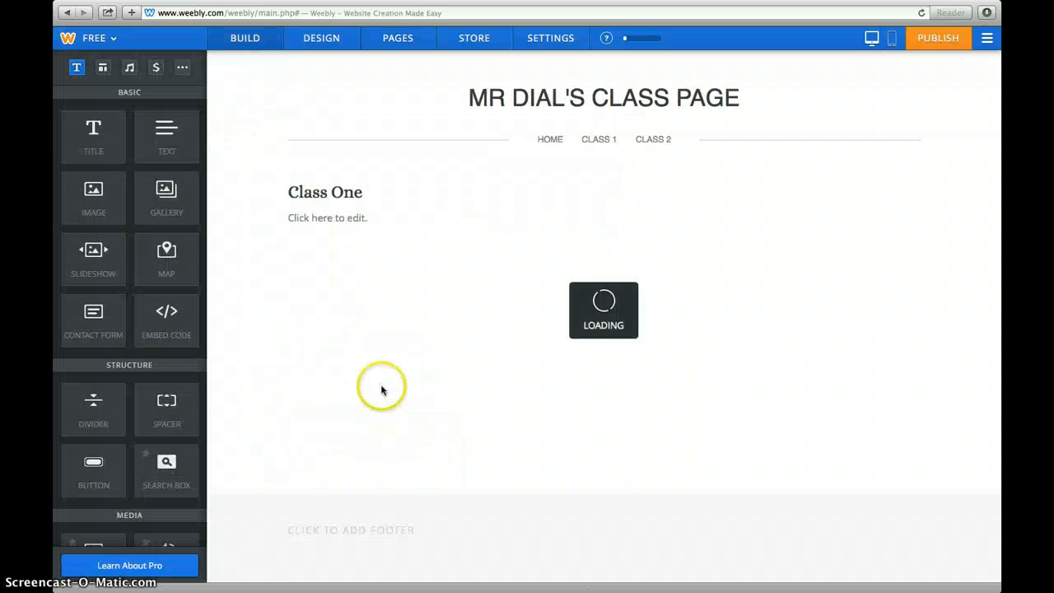
# - Add a title reading "Class Two" to the Class 2 page, with a text block containing "Feel s like number 2" beneath it
pyautogui.moveTo(93, 132); pyautogui.dragTo(574, 186)
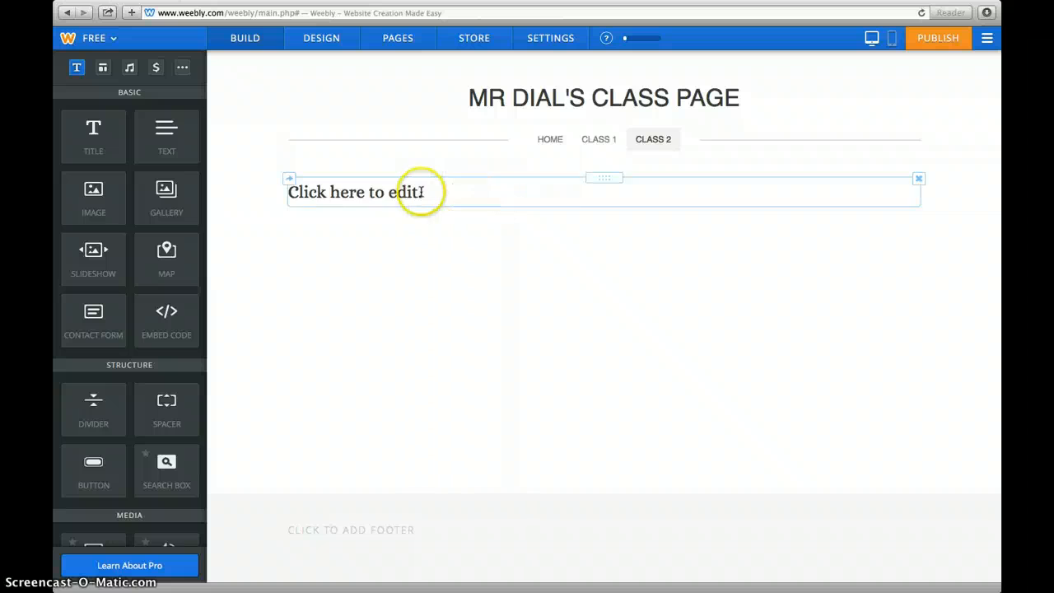
pyautogui.click(421, 192)
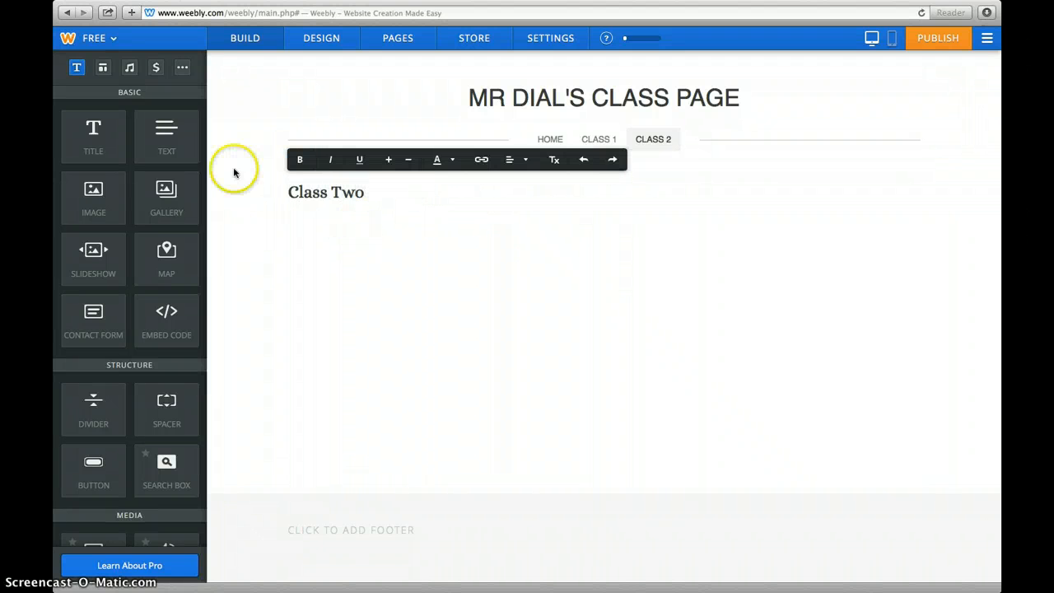
pyautogui.moveTo(166, 132); pyautogui.dragTo(395, 242)
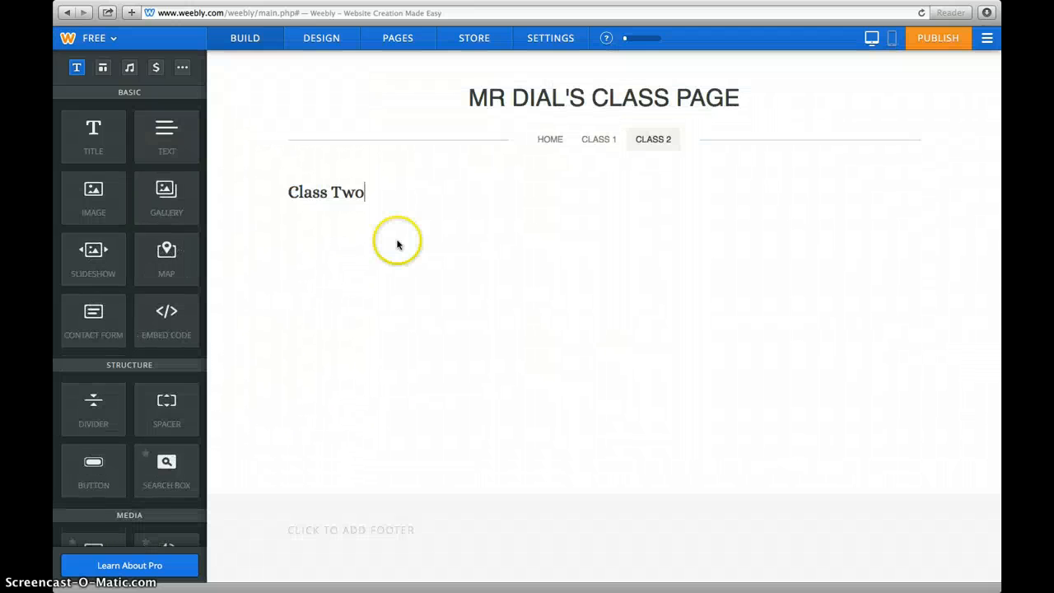
pyautogui.click(362, 219)
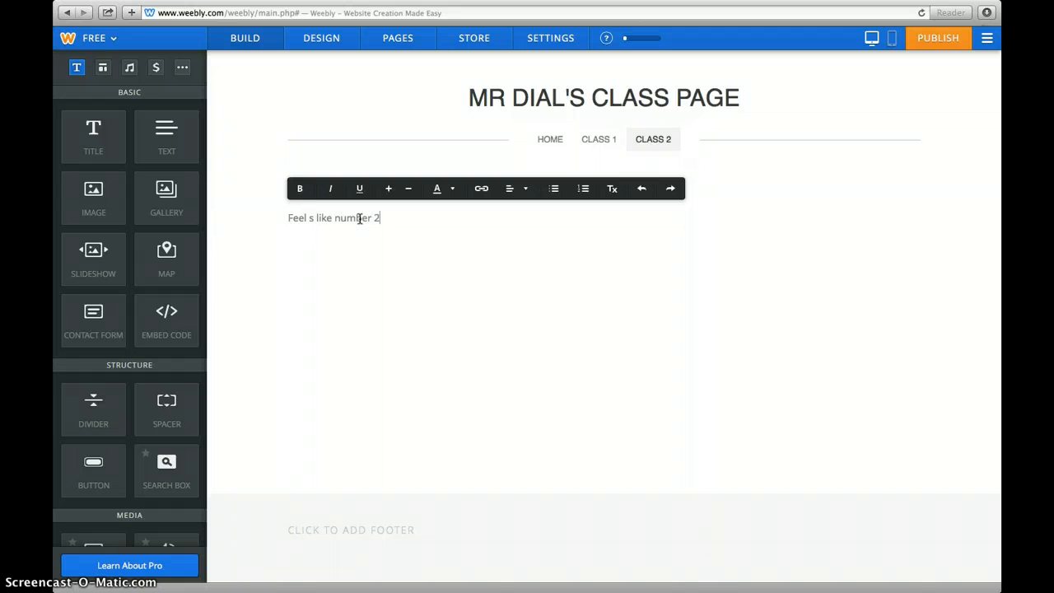
pyautogui.click(317, 288)
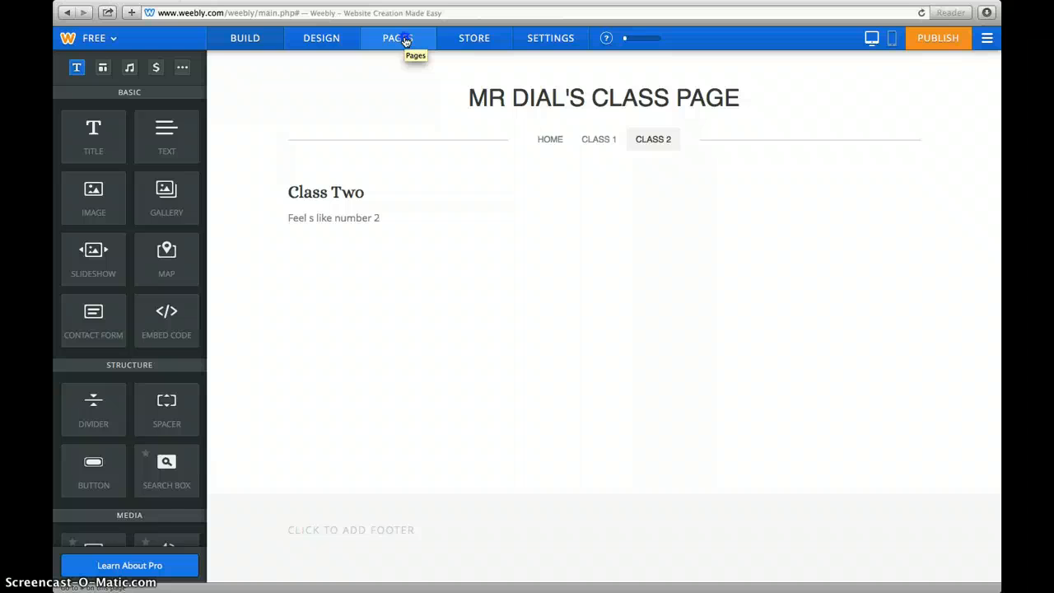
# - Add a blog page and nest it as a subpage under Class 1
pyautogui.click(405, 41)
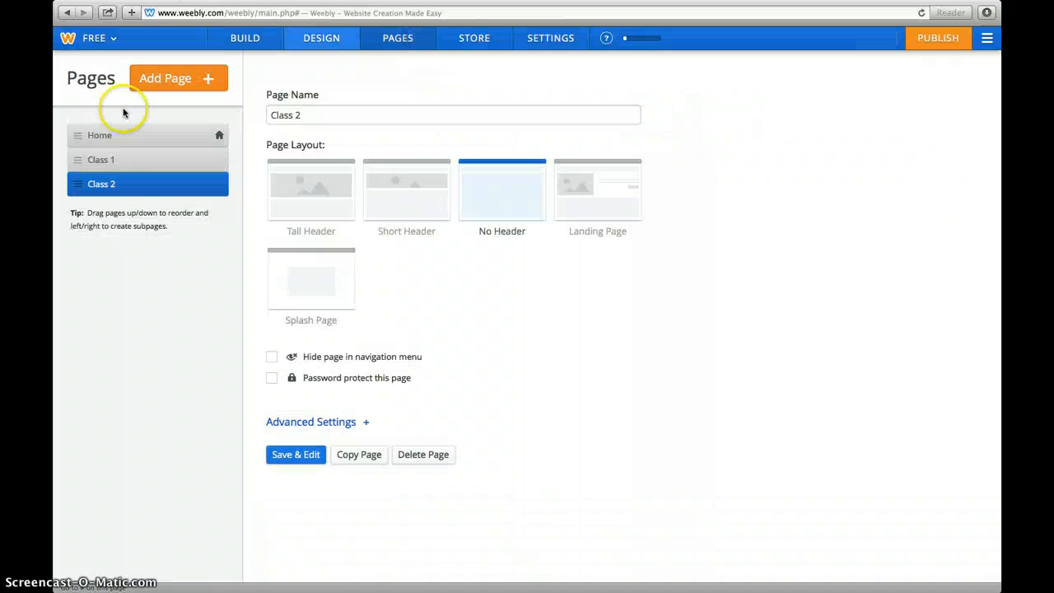
pyautogui.click(198, 86)
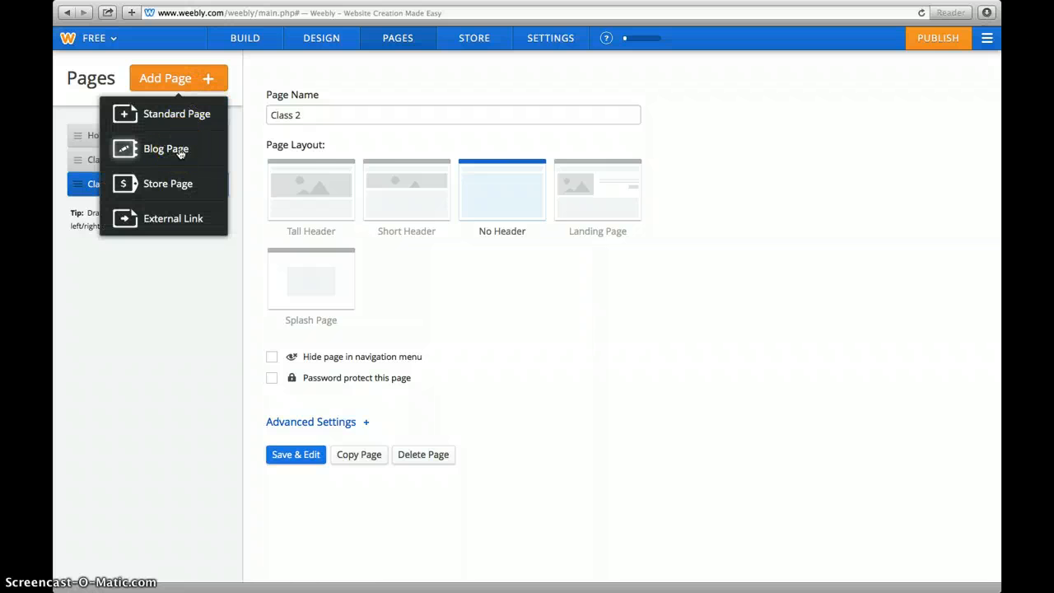
pyautogui.click(180, 153)
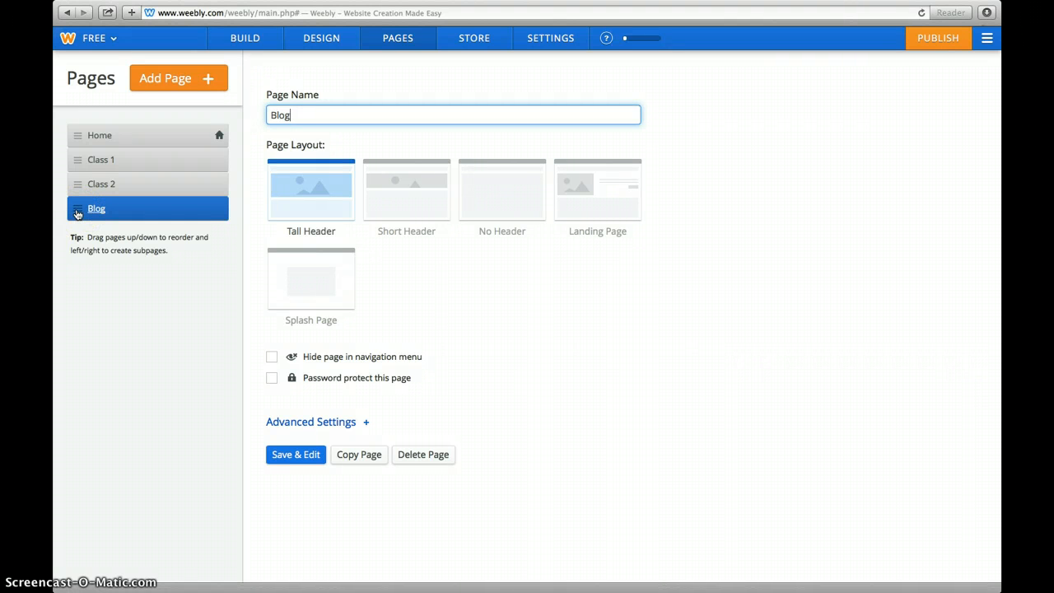
pyautogui.moveTo(77, 213)
pyautogui.mouseDown()
pyautogui.moveTo(104, 188)
pyautogui.moveTo(64, 188)
pyautogui.moveTo(129, 189)
pyautogui.moveTo(101, 191)
pyautogui.moveTo(120, 178)
pyautogui.moveTo(94, 181)
pyautogui.moveTo(85, 164)
pyautogui.moveTo(98, 184)
pyautogui.moveTo(96, 159)
pyautogui.moveTo(106, 178)
pyautogui.moveTo(76, 185)
pyautogui.moveTo(129, 183)
pyautogui.mouseUp()
# - Rename the blog page "Class 1 Assignment", give it the No Header layout and save it for editing
pyautogui.click(337, 109)
pyautogui.moveTo(305, 115); pyautogui.dragTo(255, 115)
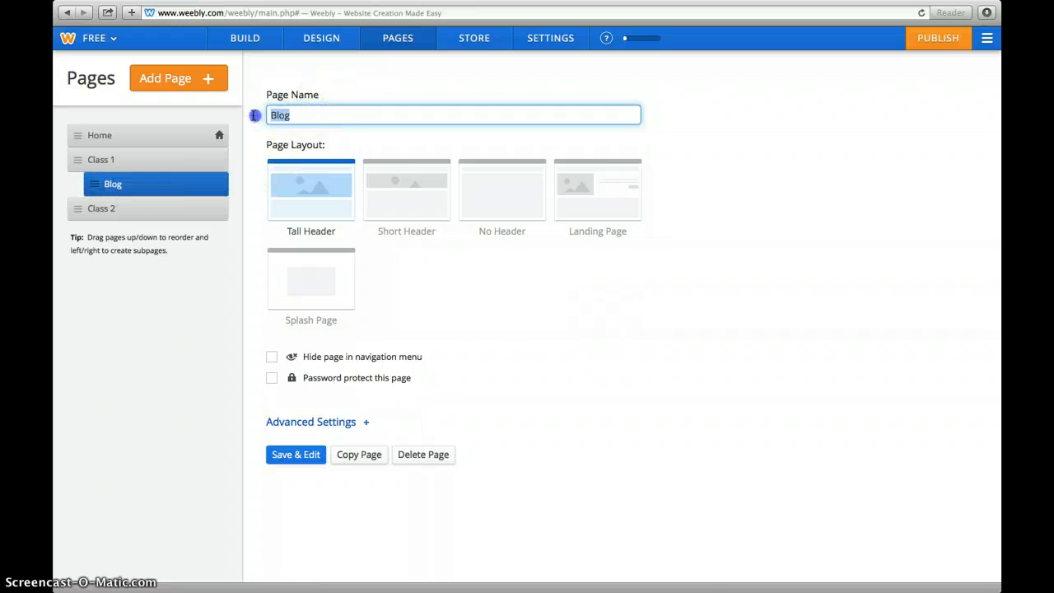
pyautogui.write('Class 1 Assignment')
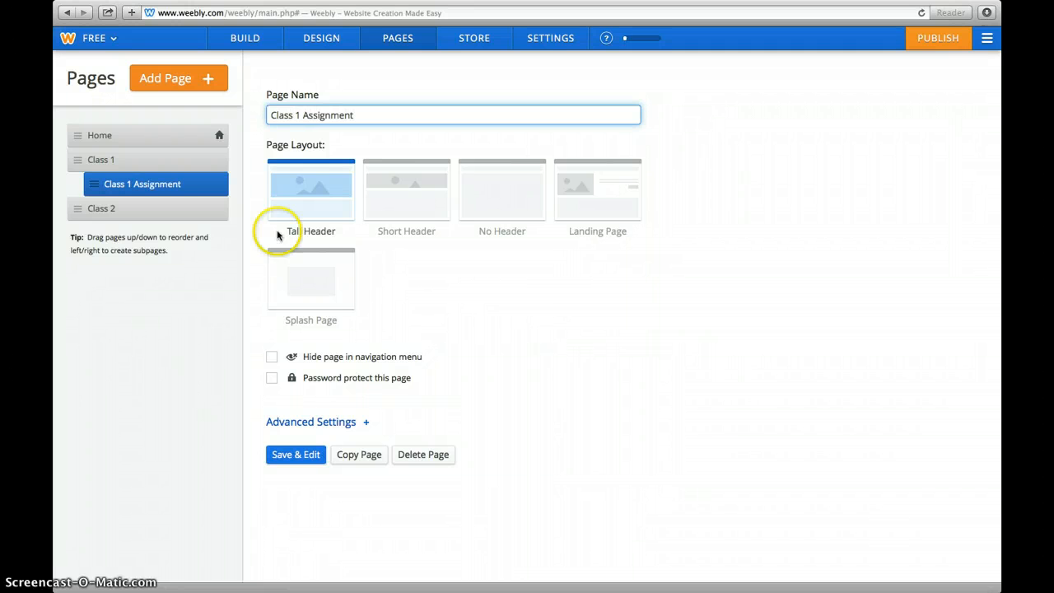
pyautogui.click(504, 198)
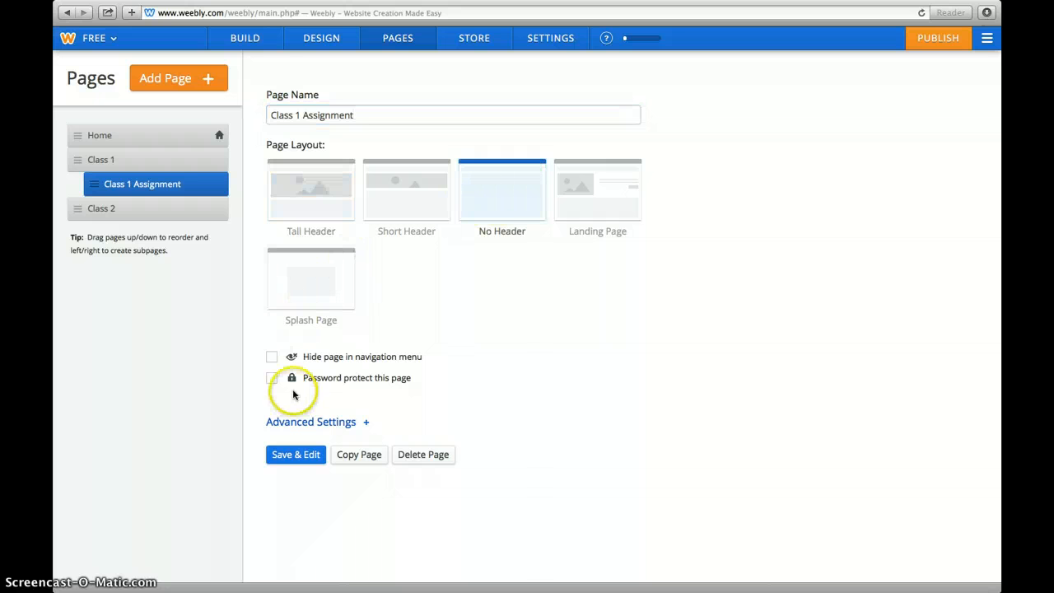
pyautogui.click(298, 454)
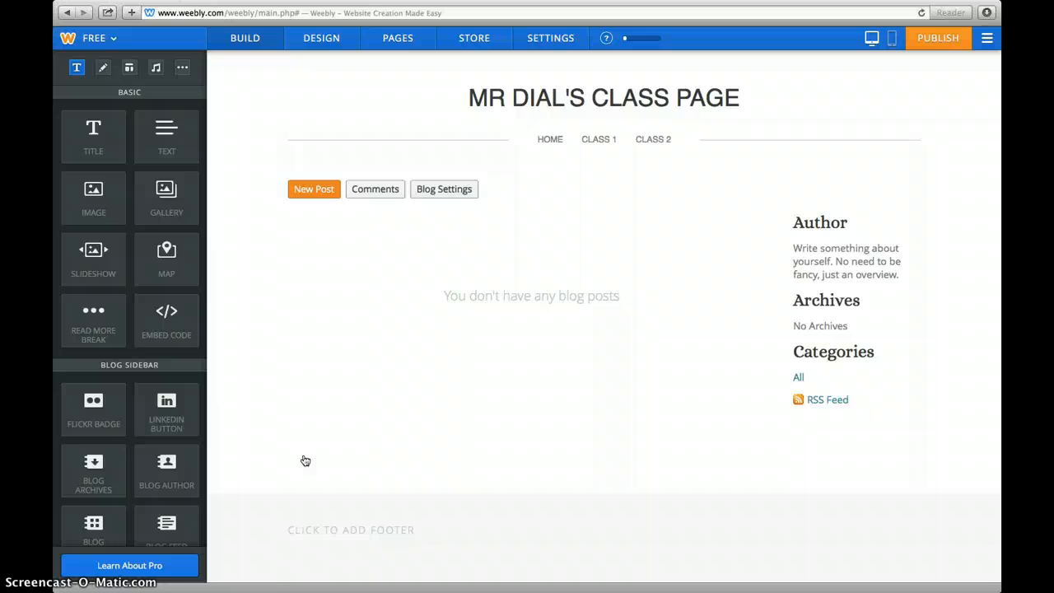
# - Change the blog sidebar's Author heading to "Class 1" and clear the description text beneath it
pyautogui.click(445, 194)
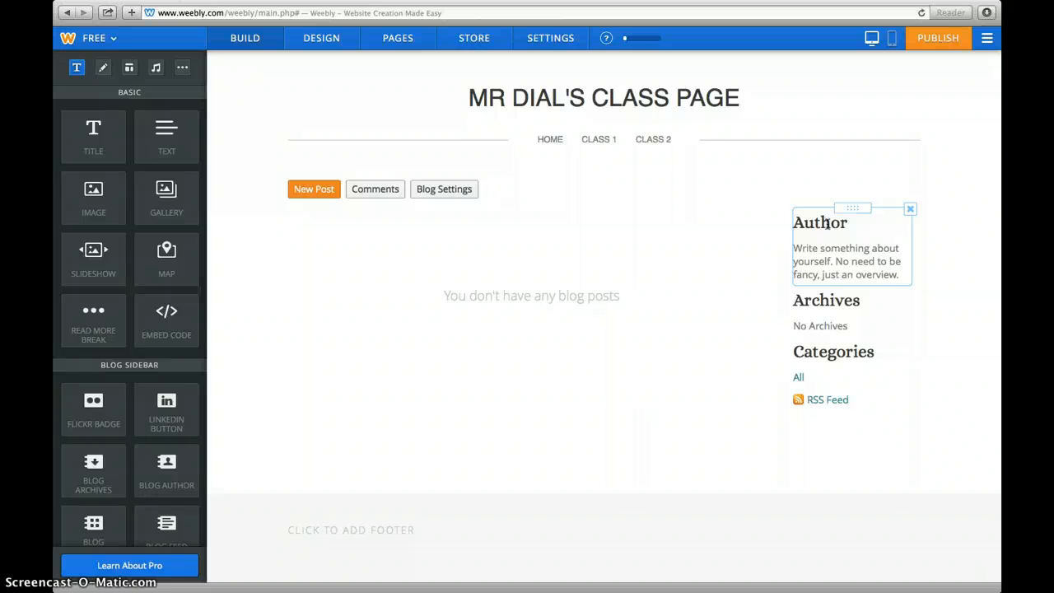
pyautogui.doubleClick(828, 224)
pyautogui.write('Class 1')
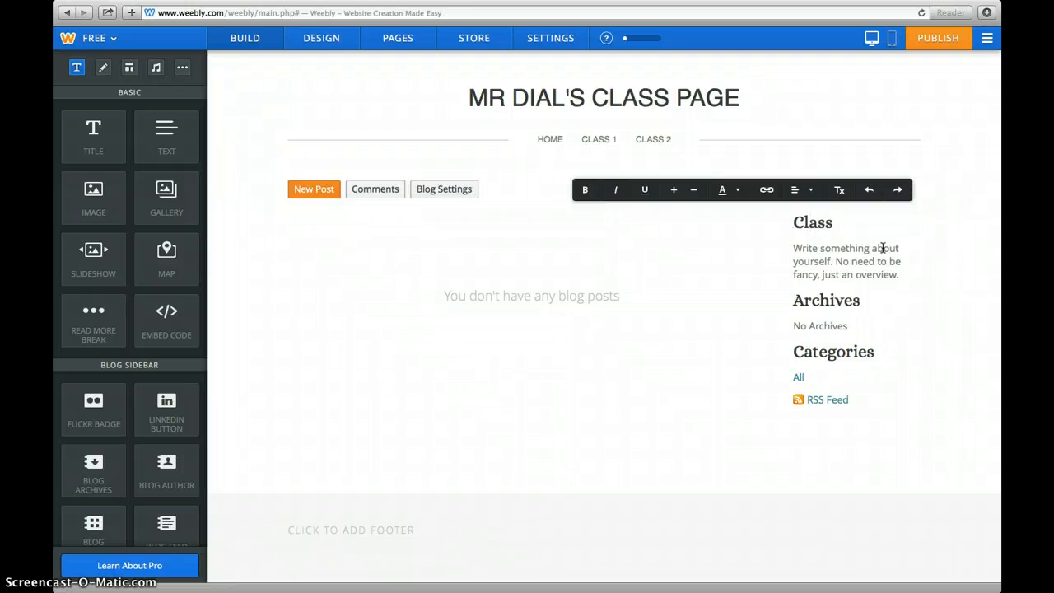
pyautogui.tripleClick(843, 272)
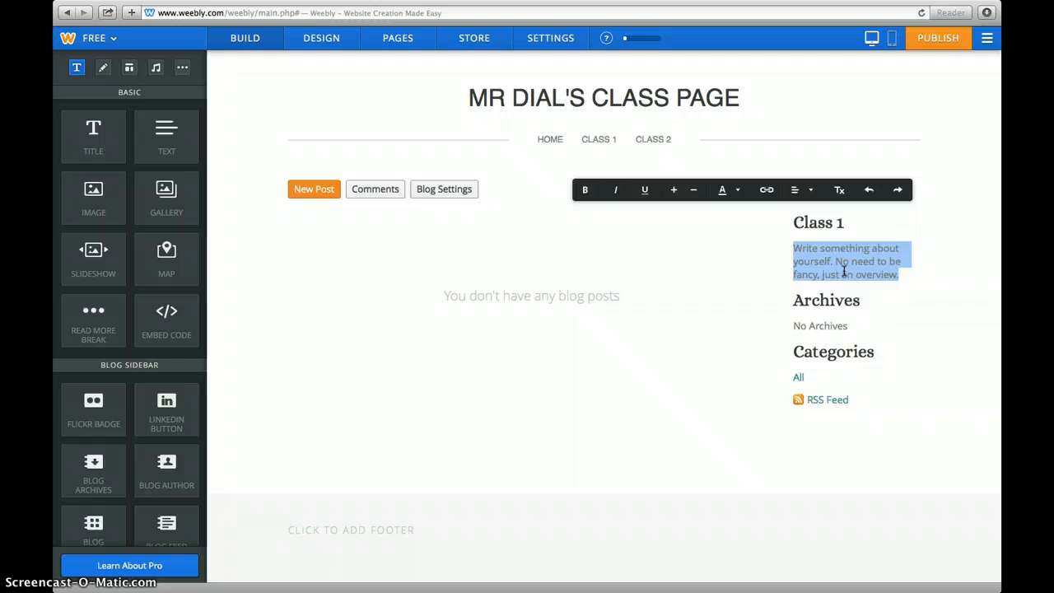
pyautogui.press('BackSpace')
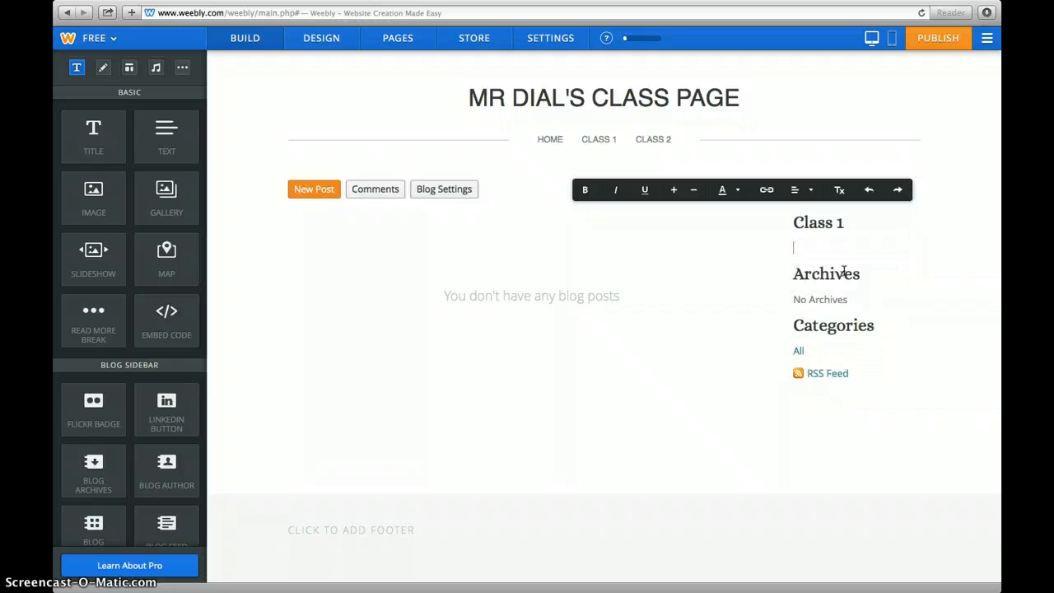
# - Delete the Categories and RSS Feed elements from the blog sidebar
pyautogui.moveTo(859, 275)
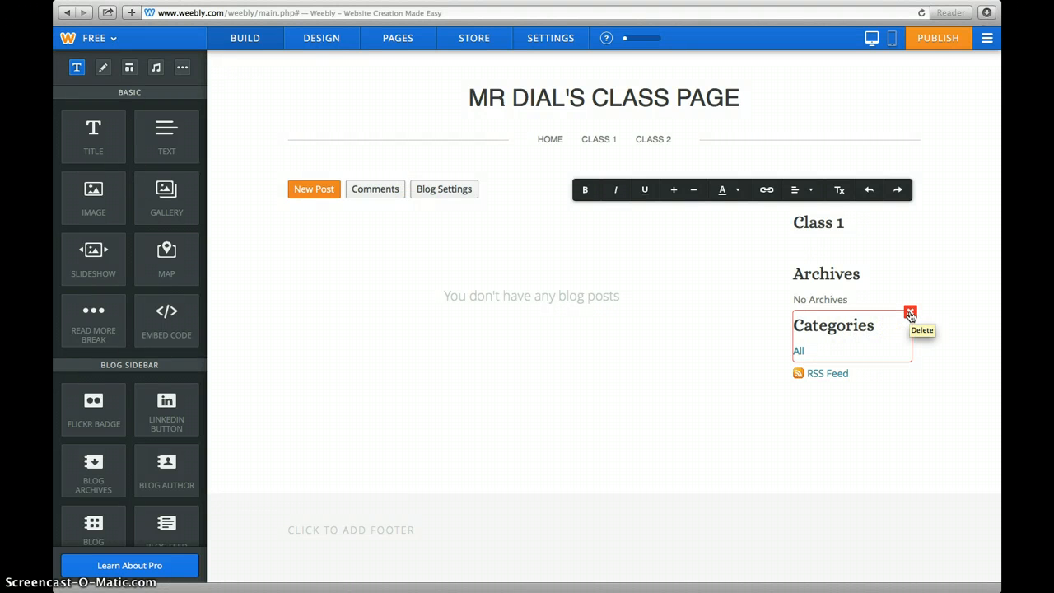
pyautogui.click(910, 314)
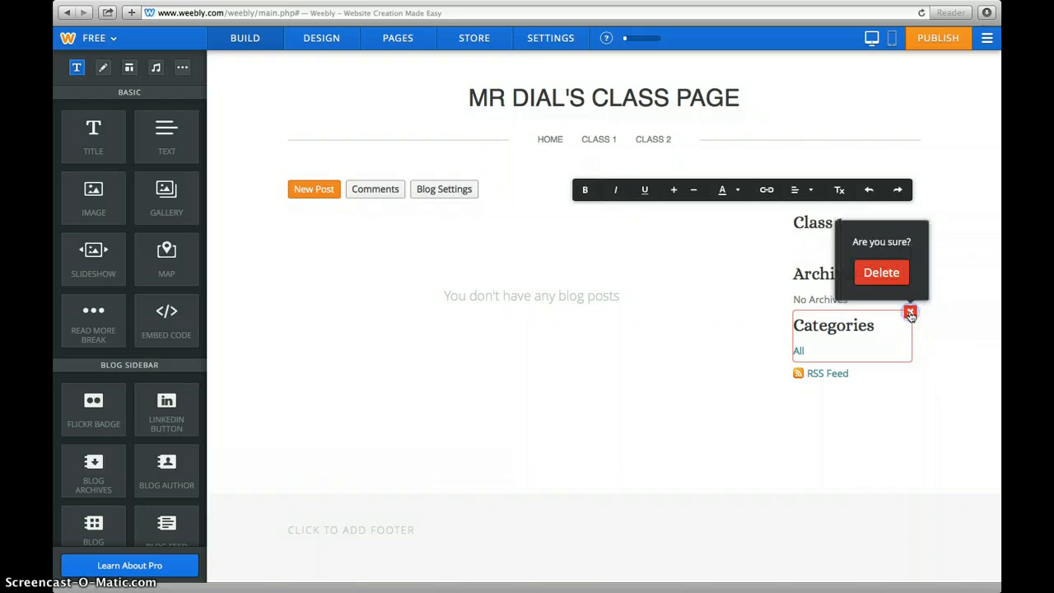
pyautogui.click(881, 274)
pyautogui.click(879, 330)
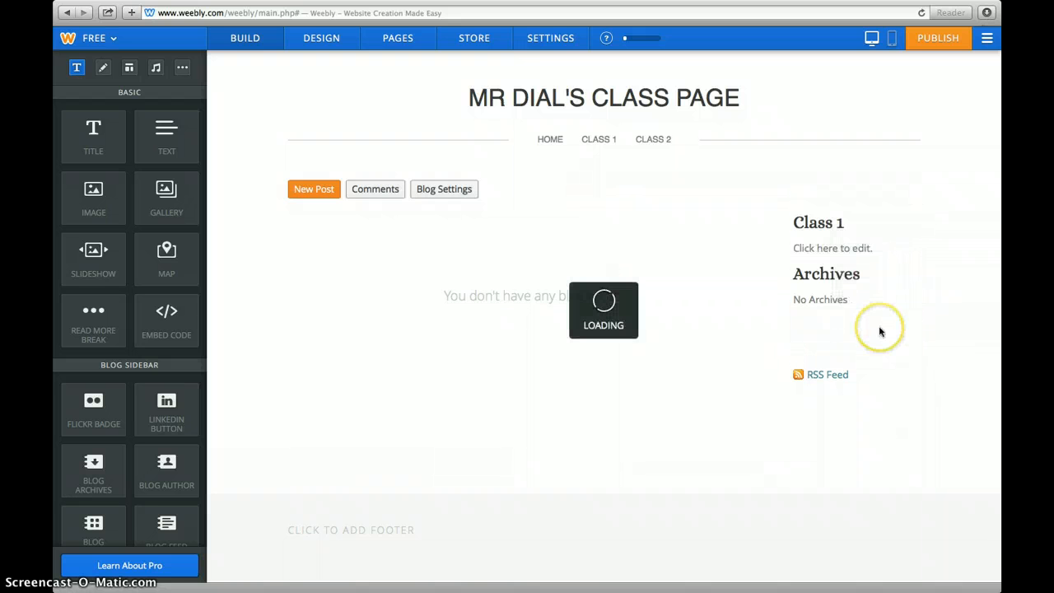
pyautogui.moveTo(865, 318)
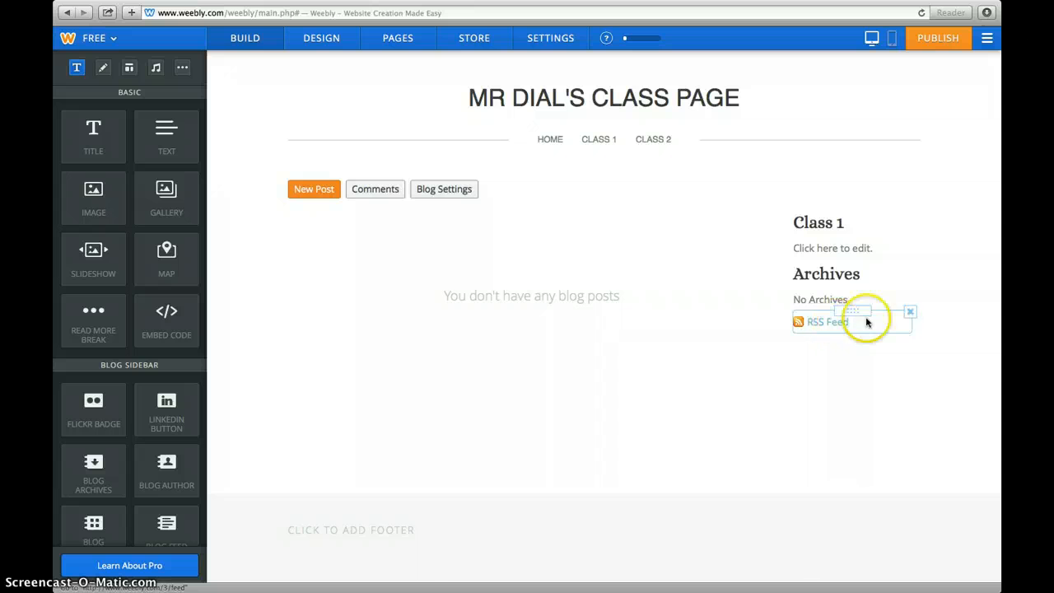
pyautogui.click(909, 314)
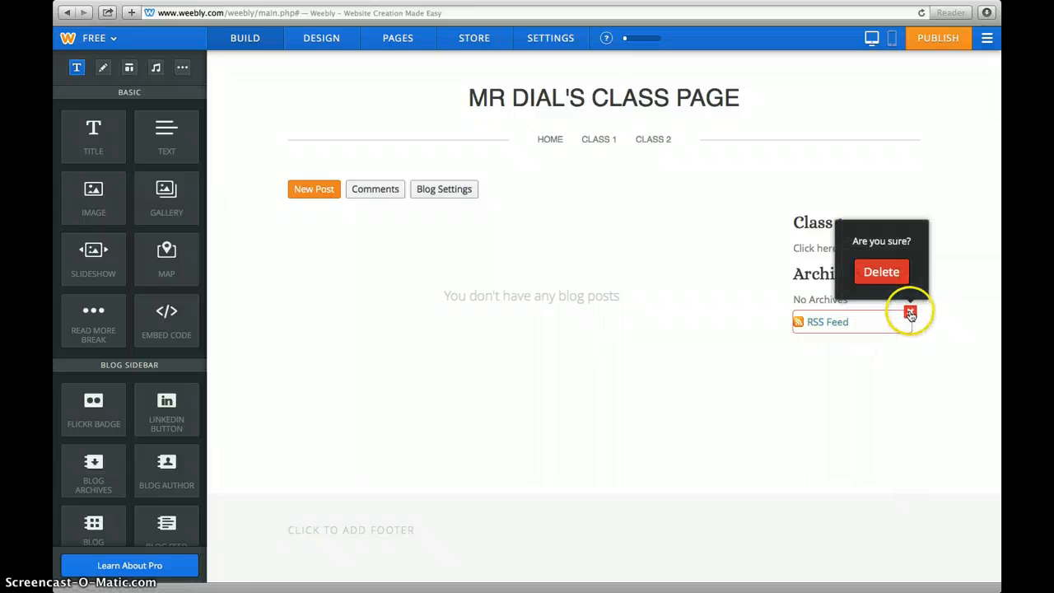
pyautogui.click(882, 273)
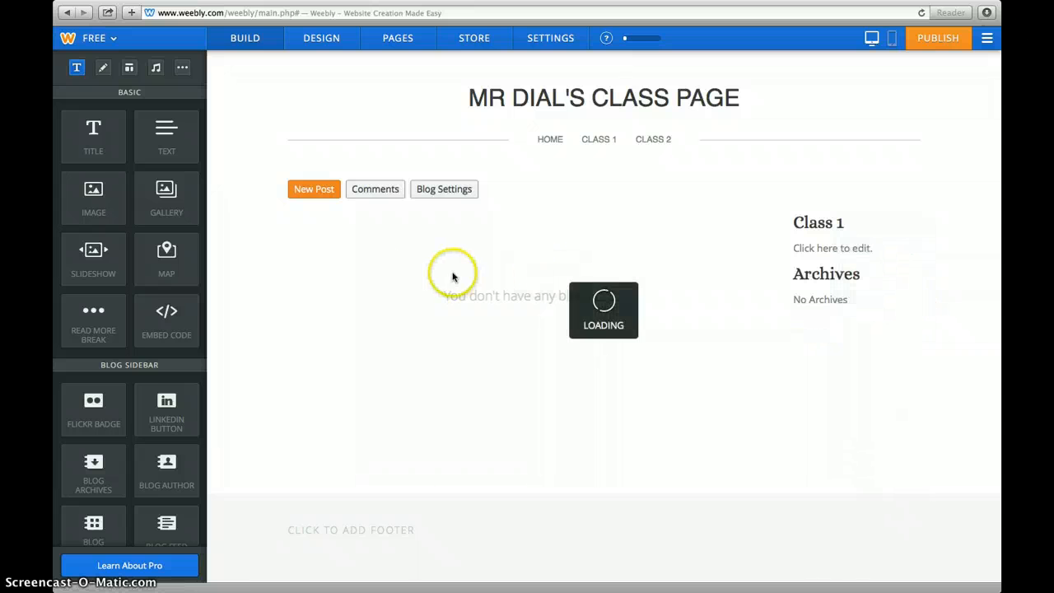
# - Create a new blog post titled "Assignment 1"
pyautogui.click(322, 190)
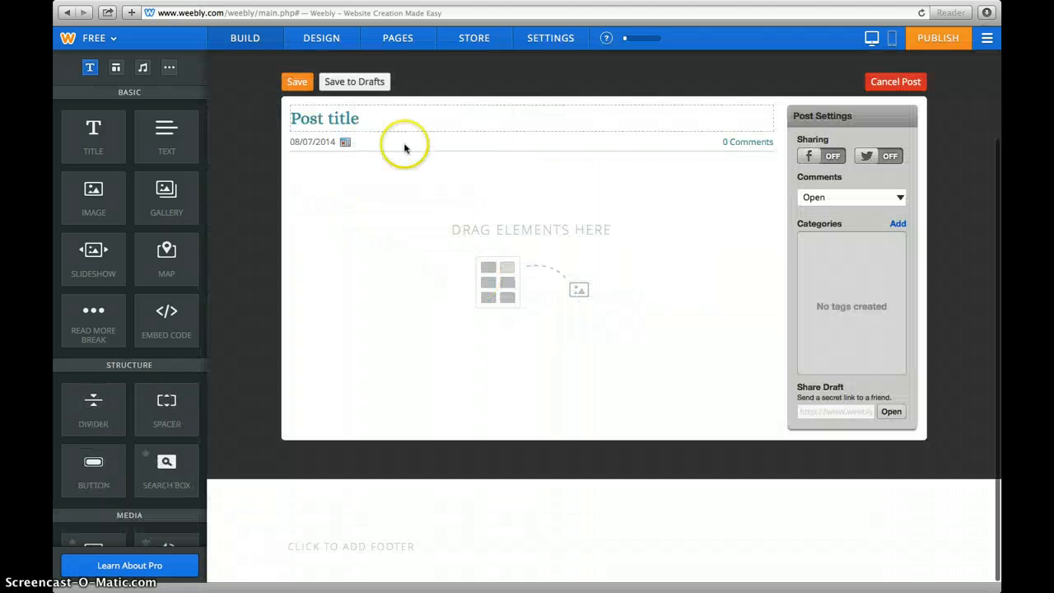
pyautogui.click(384, 116)
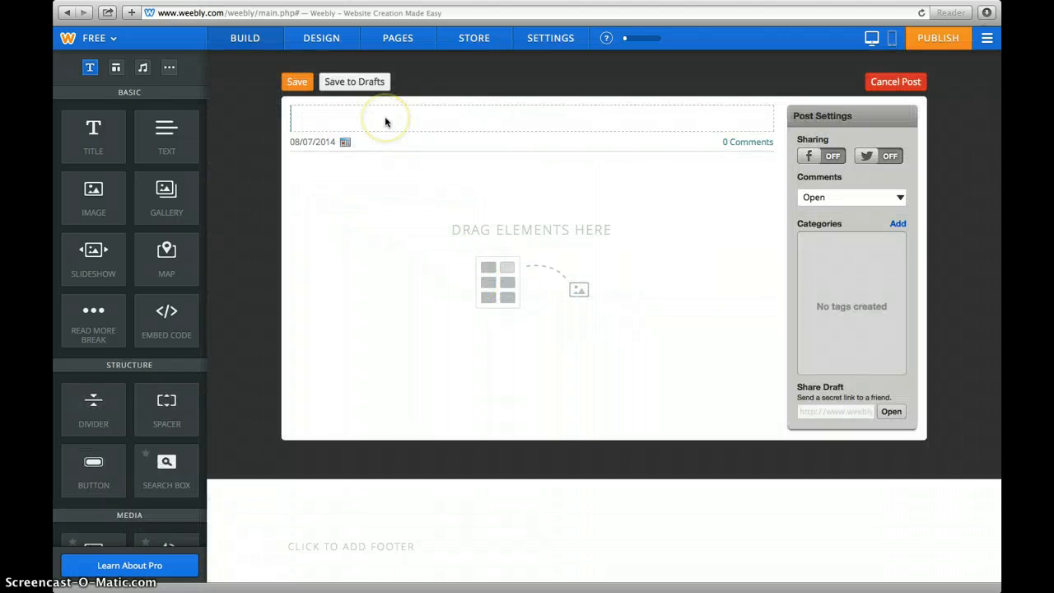
pyautogui.write('Assigne')
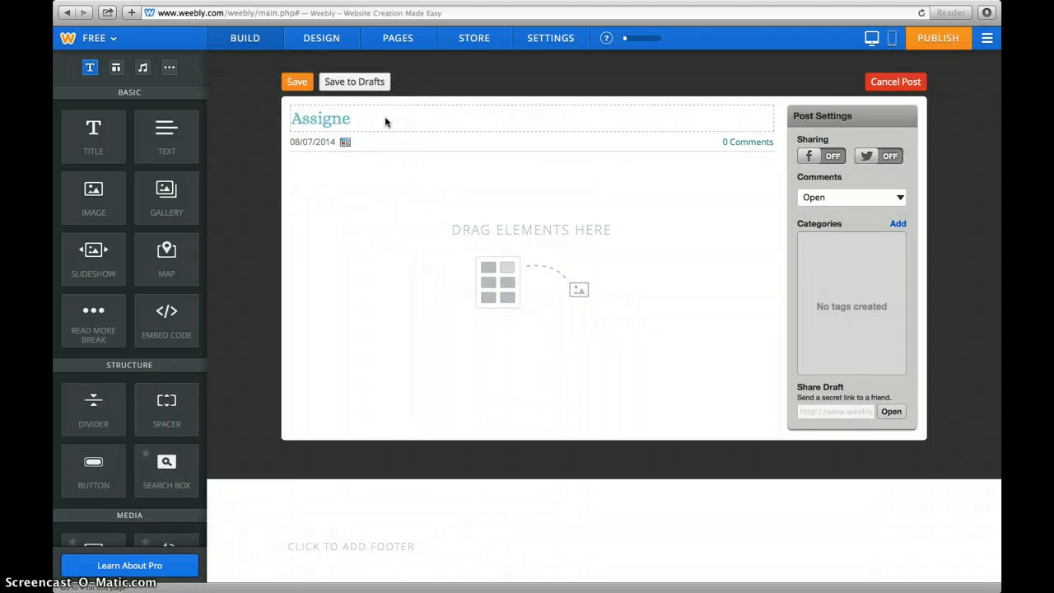
pyautogui.press('BackSpace')
pyautogui.press('BackSpace')
pyautogui.write('nmen')
pyautogui.click(218, 125)
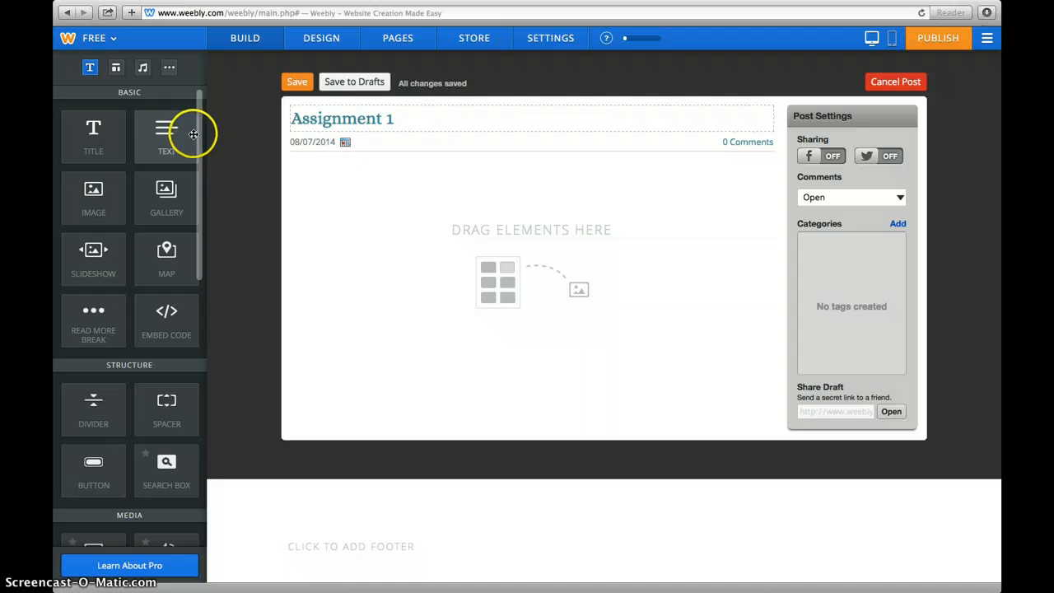
# - Add a text block reading "This is your assignment" to the body of the Assignment 1 post
pyautogui.moveTo(164, 137); pyautogui.dragTo(461, 247)
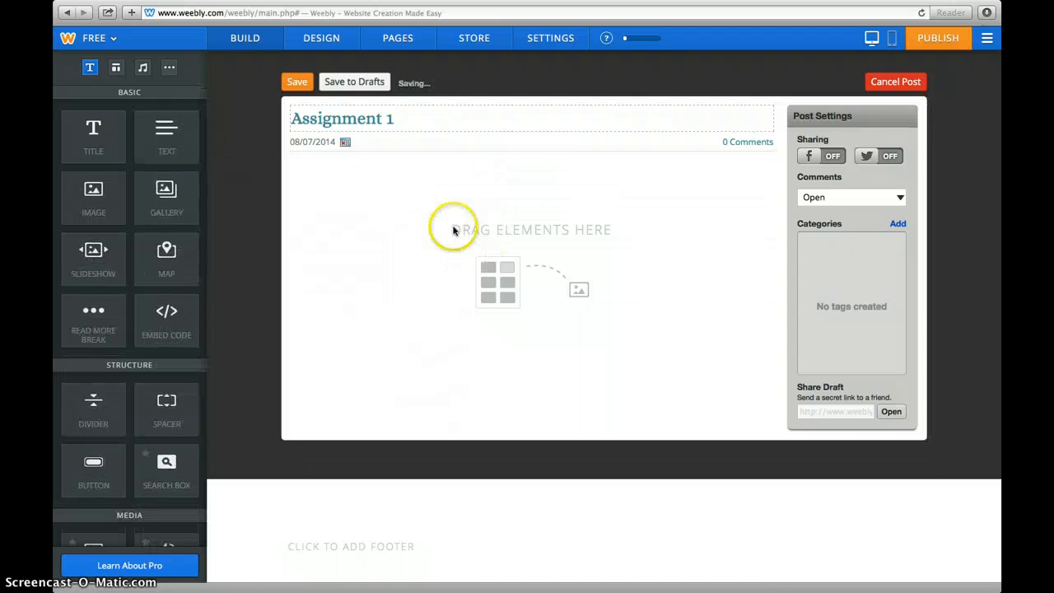
pyautogui.click(360, 169)
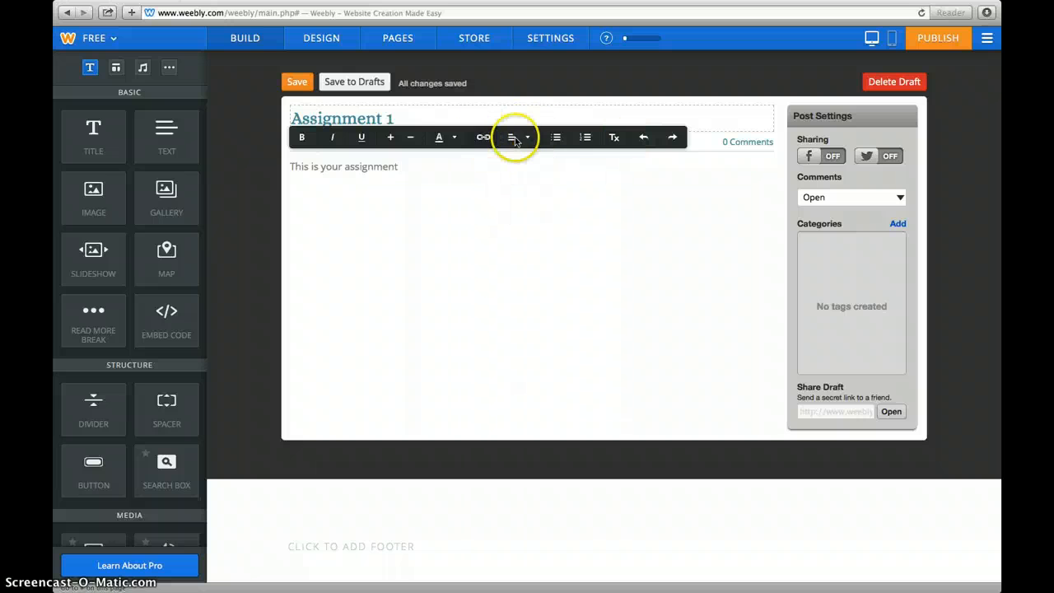
pyautogui.click(404, 281)
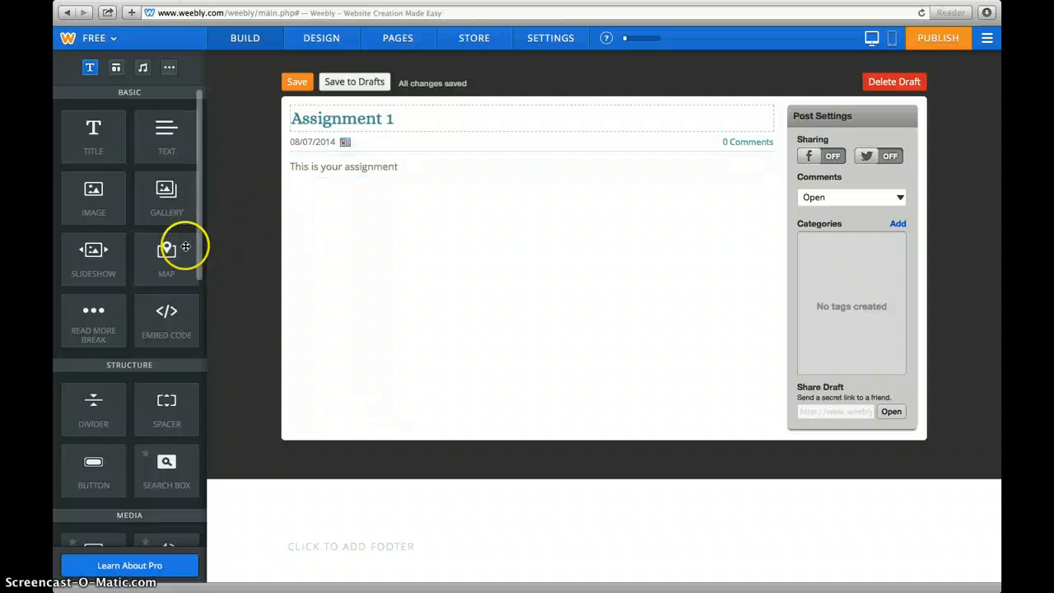
pyautogui.scroll(-2, 178, 266)
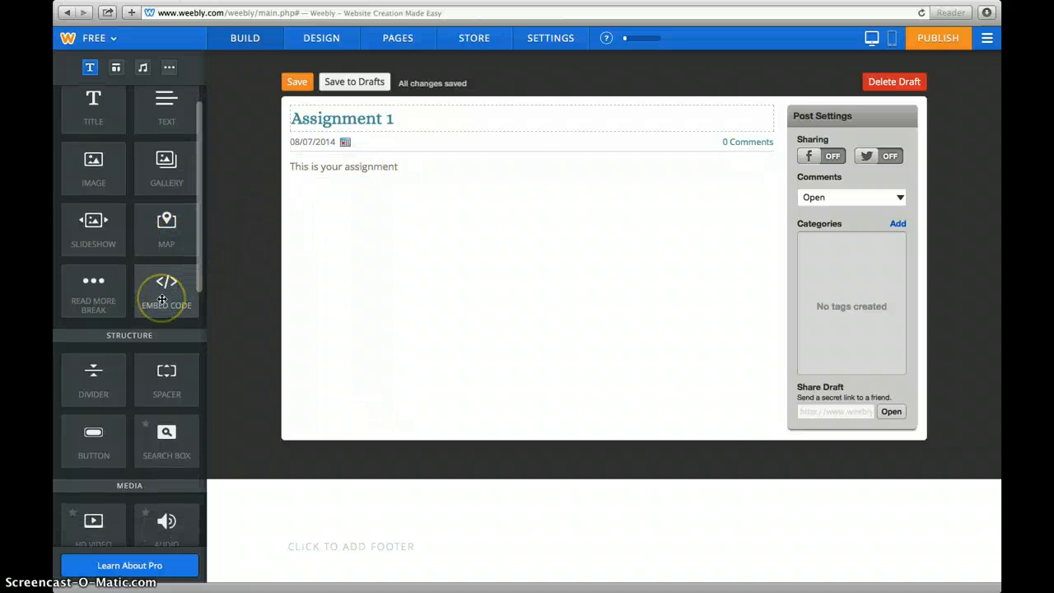
# - Save the finished Assignment 1 post to the Class 1 Assignment blog
pyautogui.moveTo(162, 299)
pyautogui.mouseDown()
pyautogui.moveTo(380, 271)
pyautogui.moveTo(162, 296)
pyautogui.mouseUp()
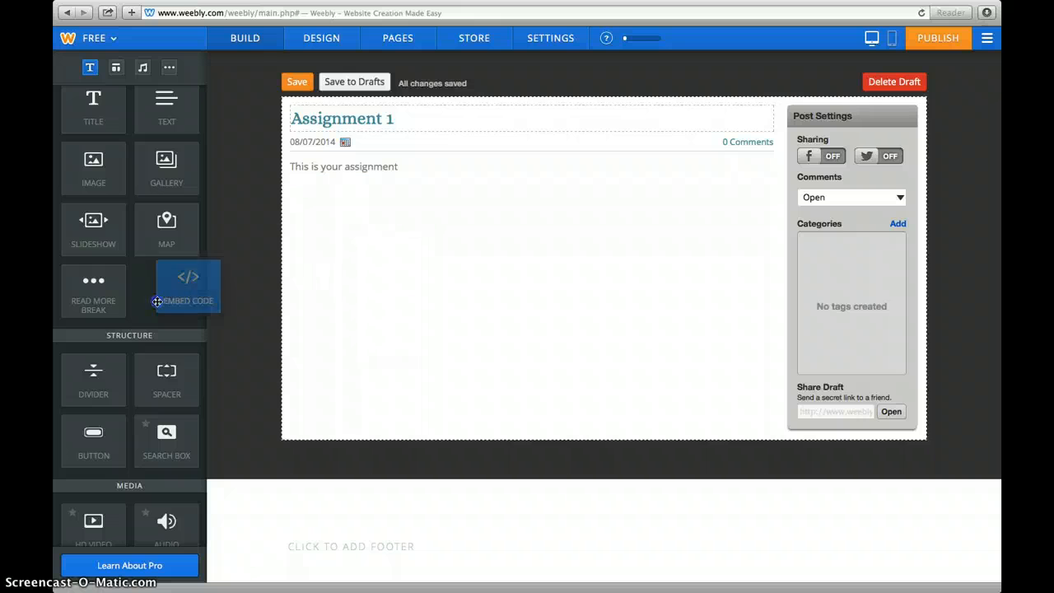
pyautogui.scroll(2, 163, 197)
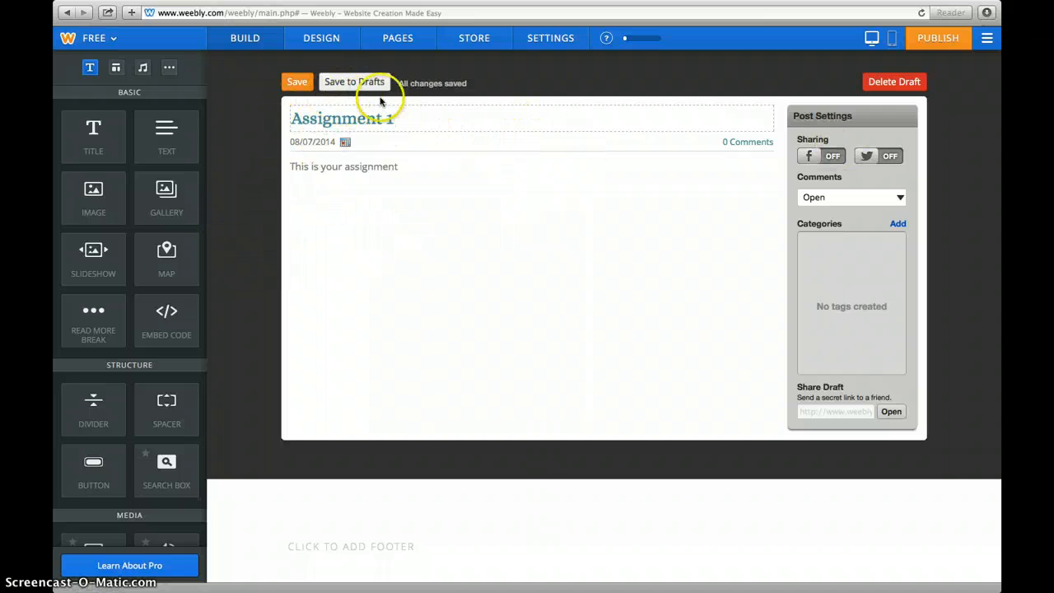
pyautogui.scroll(3, 379, 101)
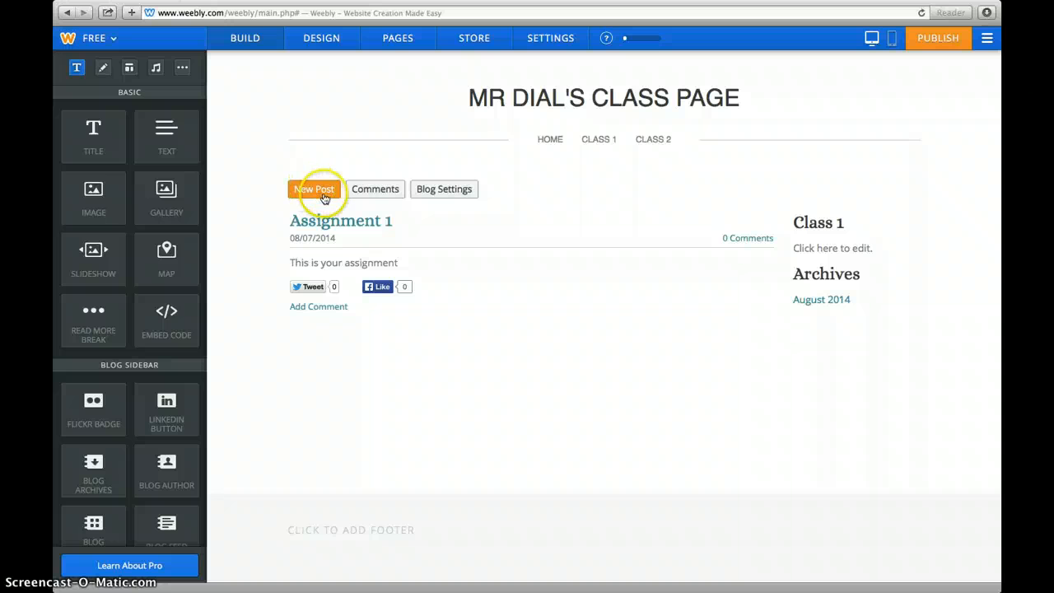
# - Reopen the Assignment 1 post for editing and save it without changes
pyautogui.moveTo(713, 284)
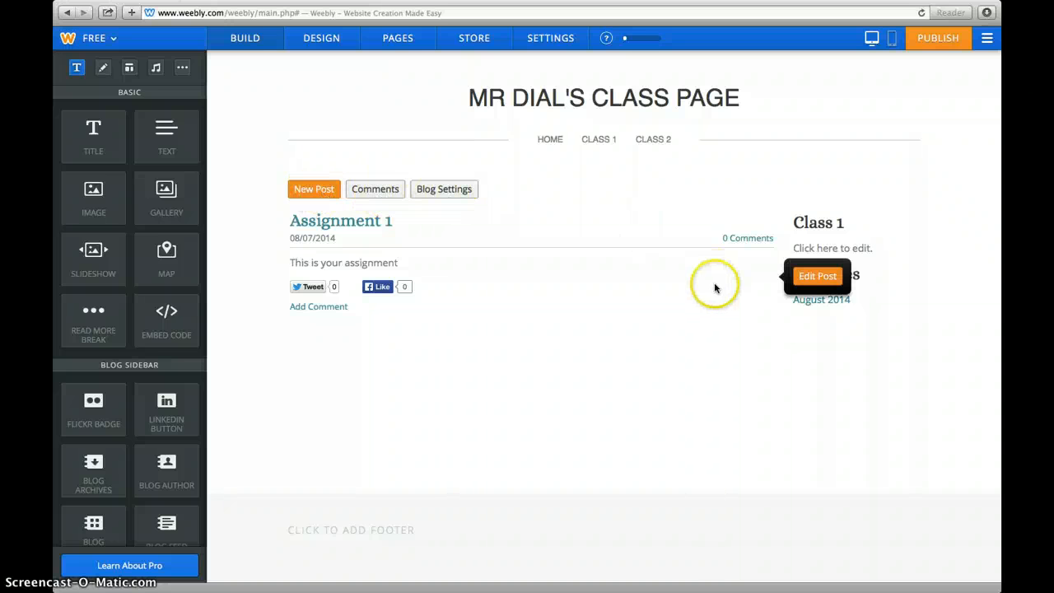
pyautogui.click(825, 277)
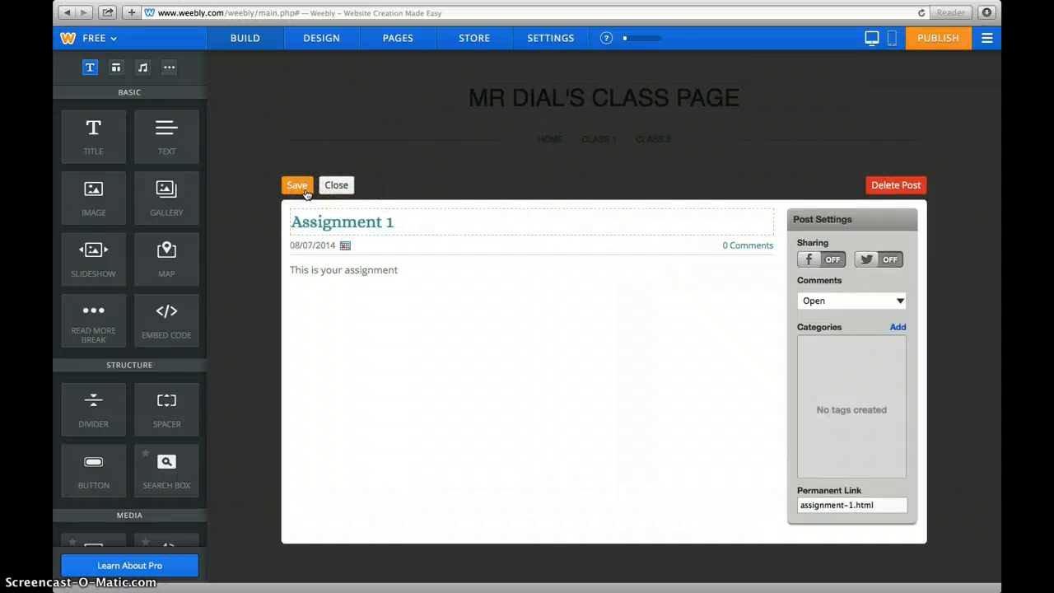
pyautogui.click(298, 188)
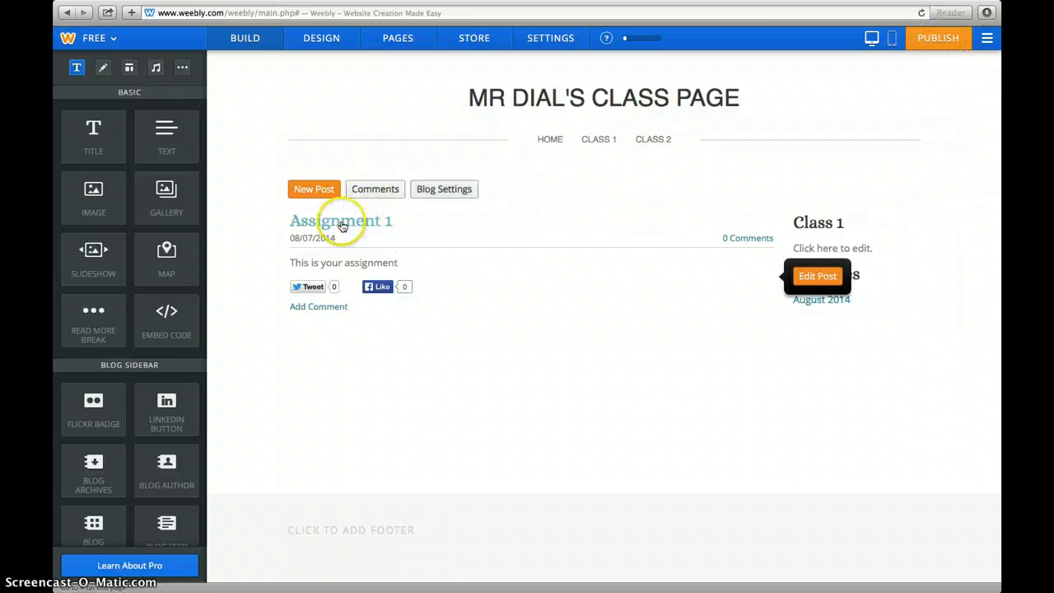
# - Publish the website, categorizing it as Education with the category Class Project
pyautogui.click(956, 35)
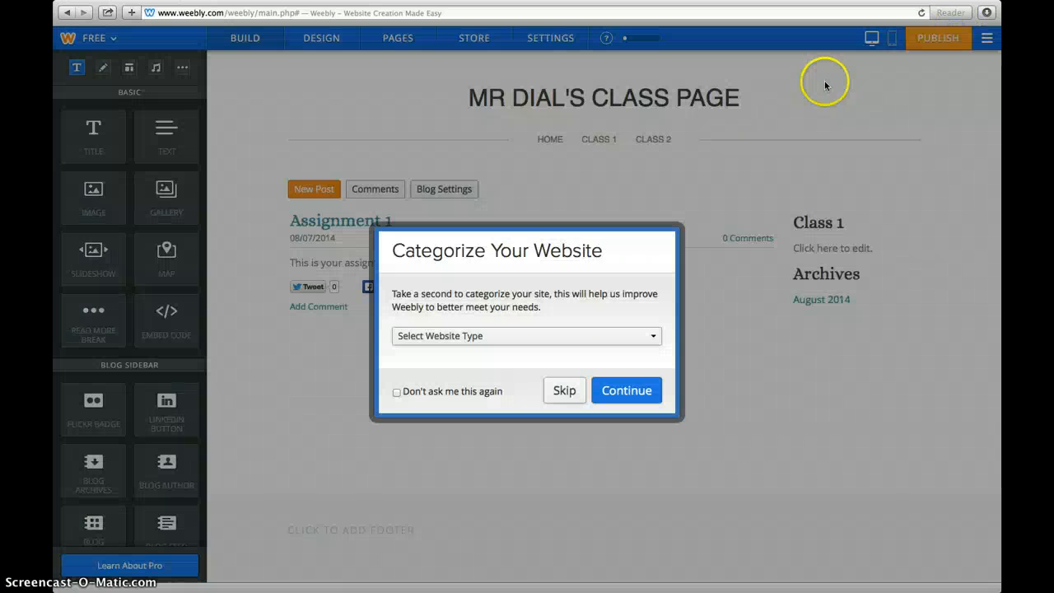
pyautogui.click(552, 339)
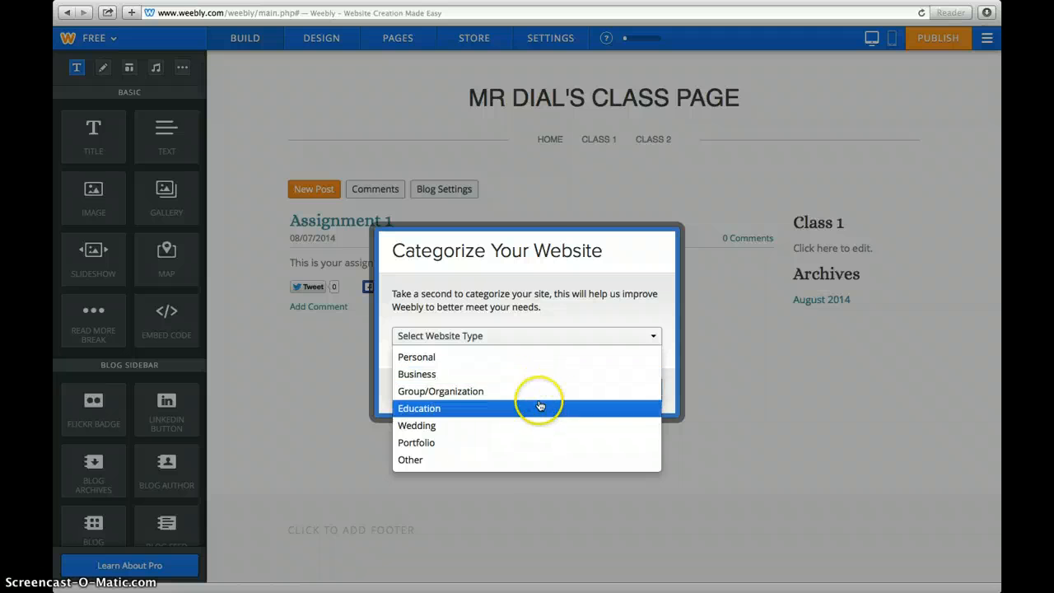
pyautogui.click(546, 404)
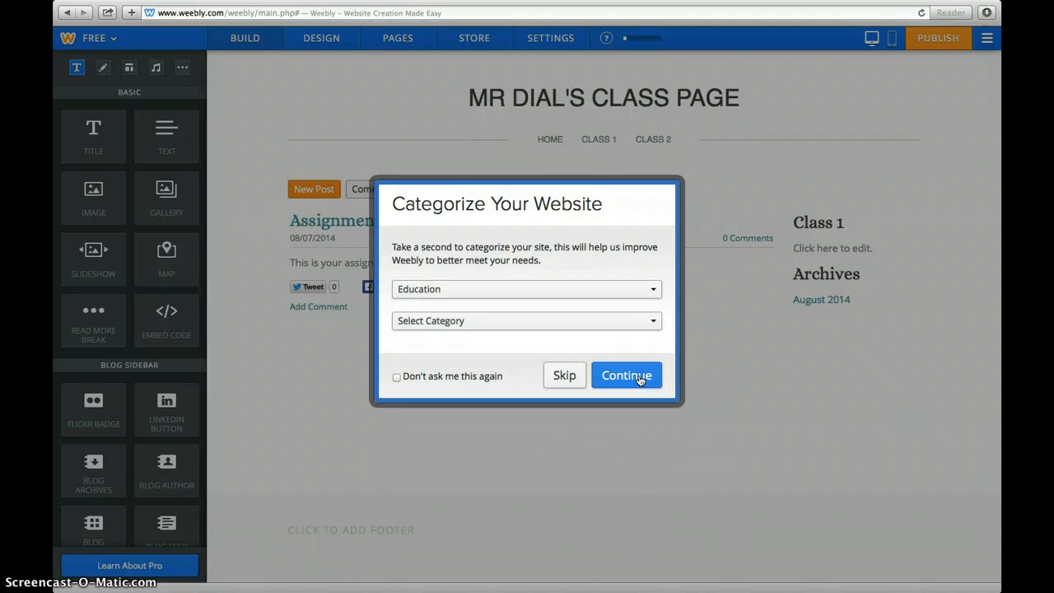
pyautogui.click(580, 322)
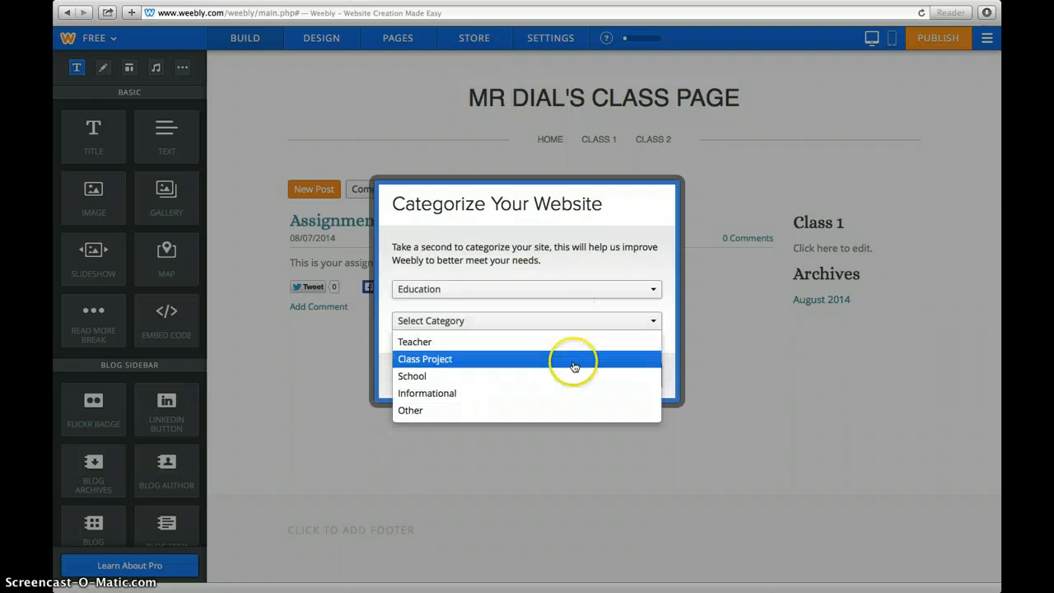
pyautogui.click(572, 359)
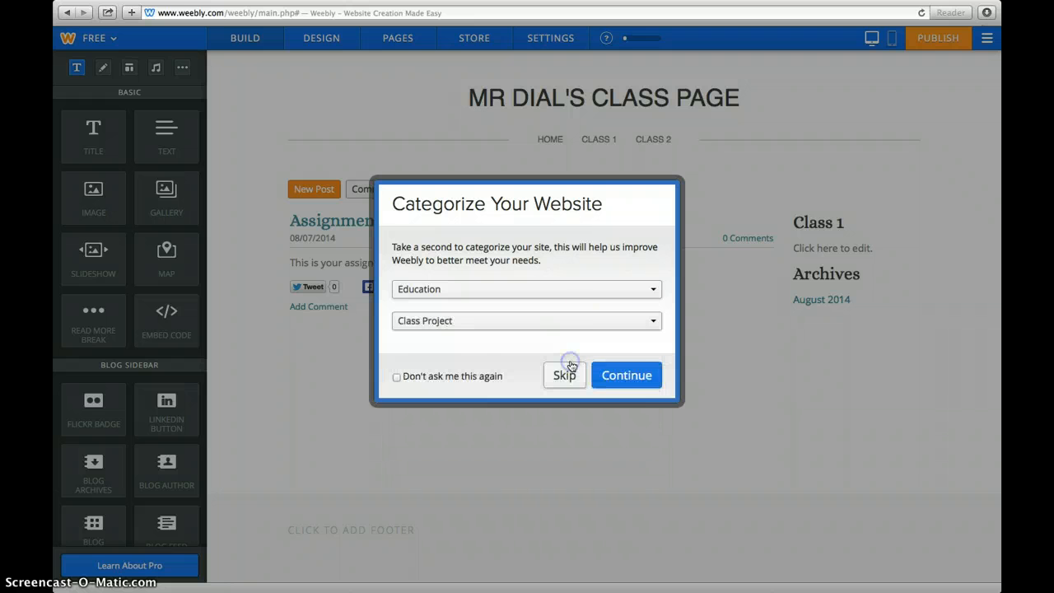
pyautogui.click(630, 377)
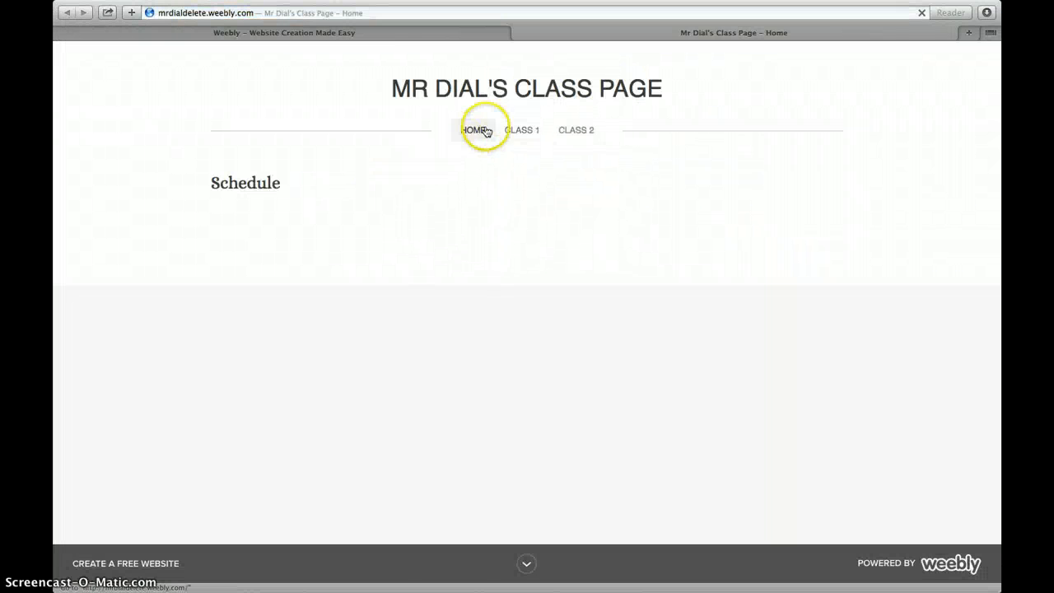
# - Check the published site's Class 1, Class 1 Assignment and Class 2 pages and the Class 1 subpage link
pyautogui.click(522, 132)
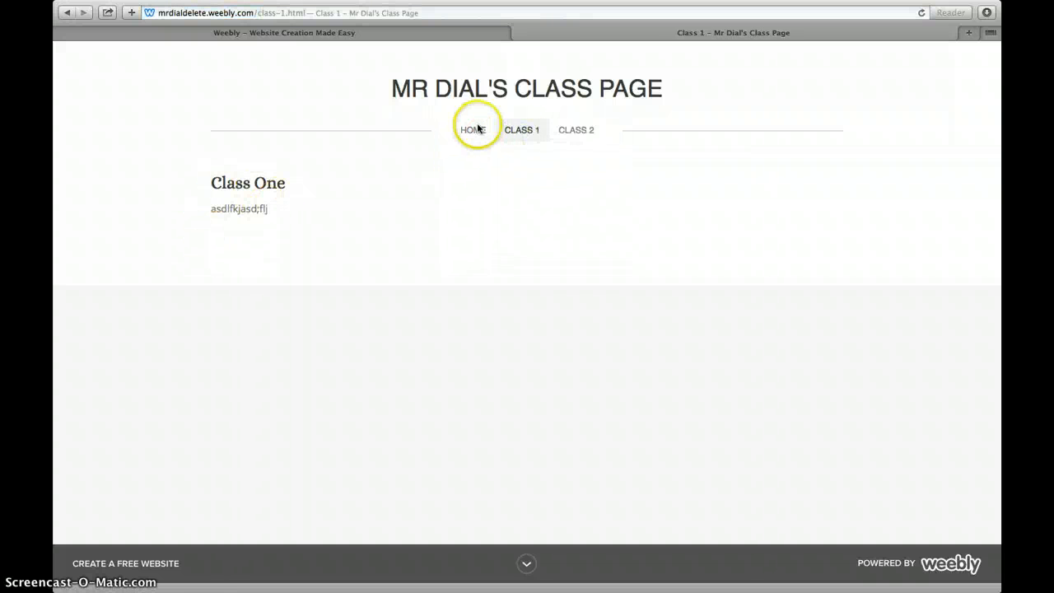
pyautogui.moveTo(527, 135)
pyautogui.click(534, 164)
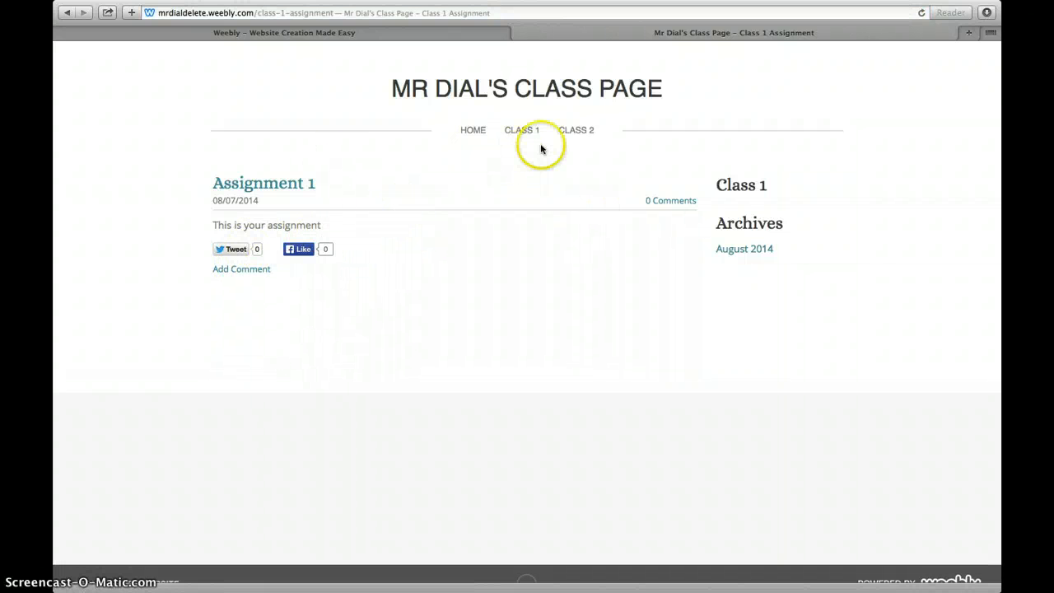
pyautogui.click(581, 130)
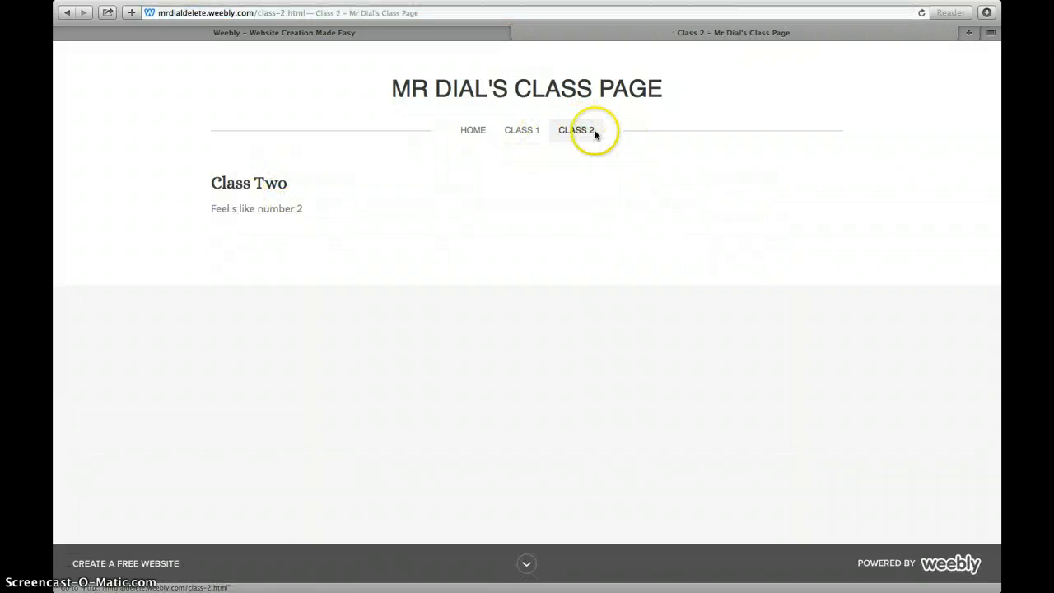
pyautogui.moveTo(522, 133)
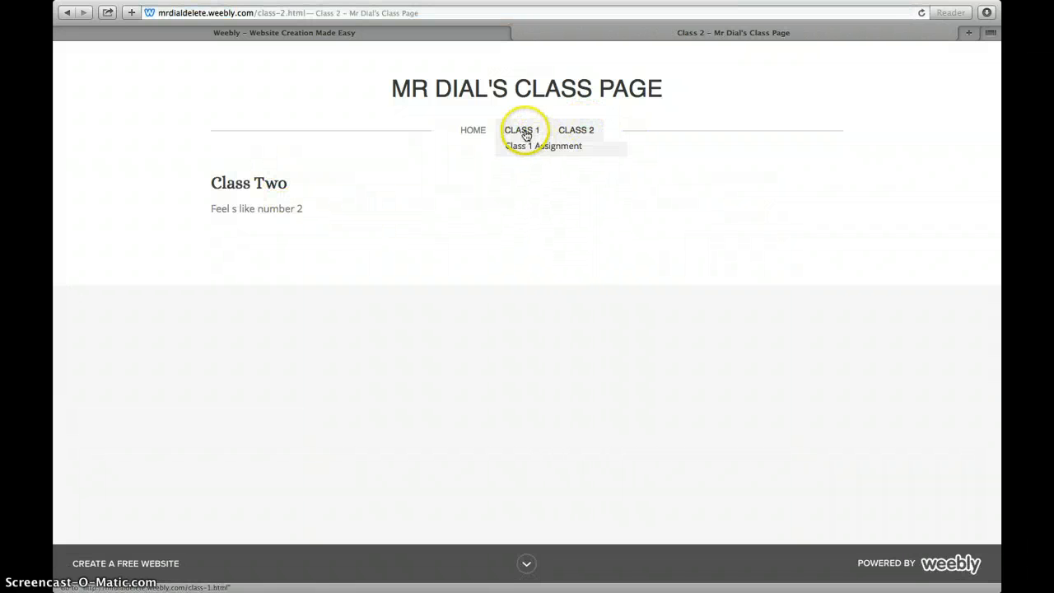
# - Return to the Weebly editor and add a No Header blog page named "Class 2" as a subpage of the existing Class 2 page
pyautogui.click(365, 32)
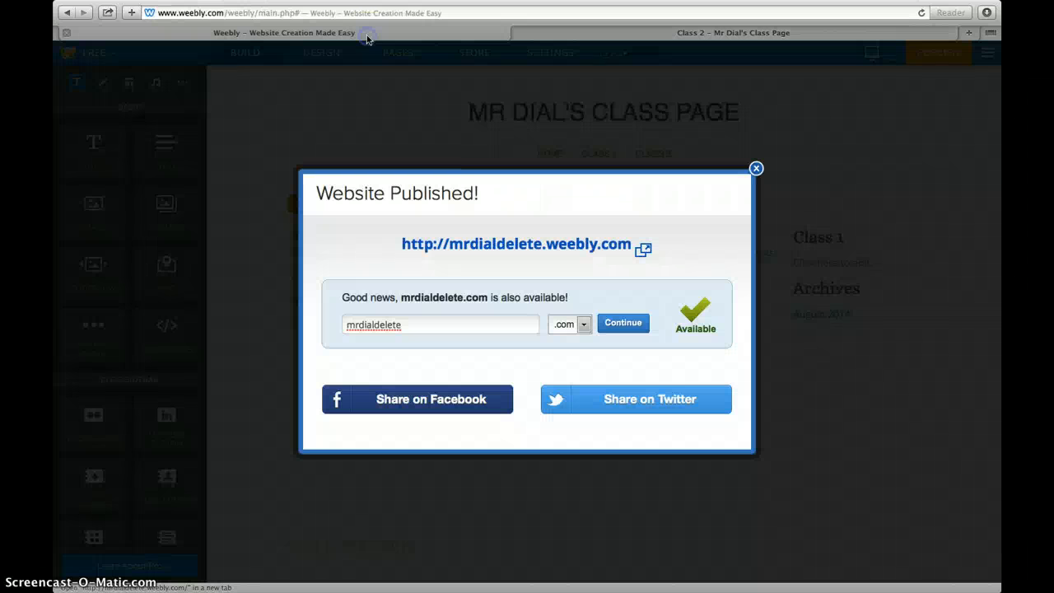
pyautogui.click(757, 170)
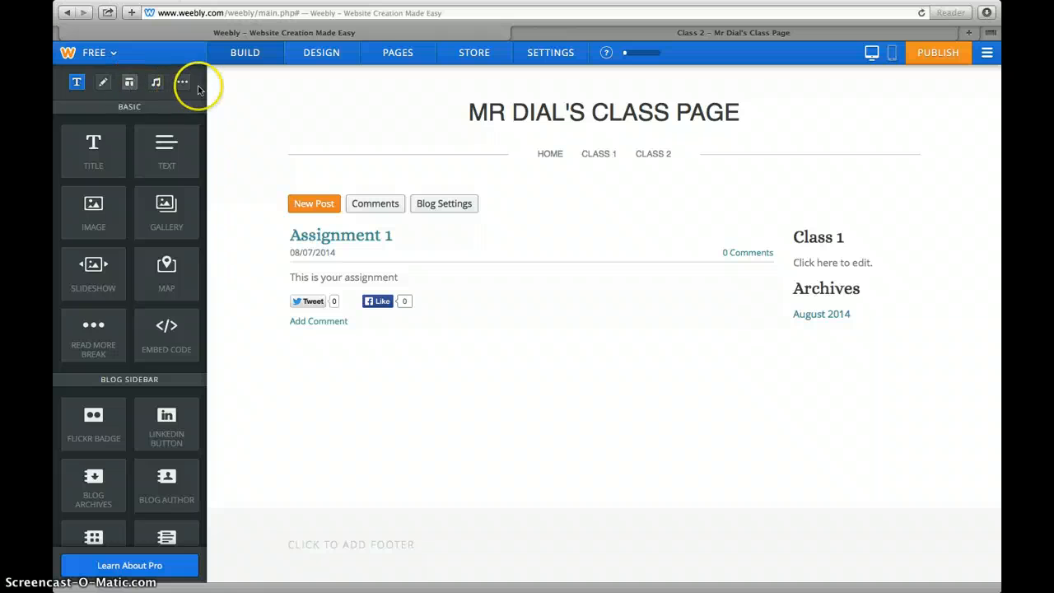
pyautogui.click(398, 52)
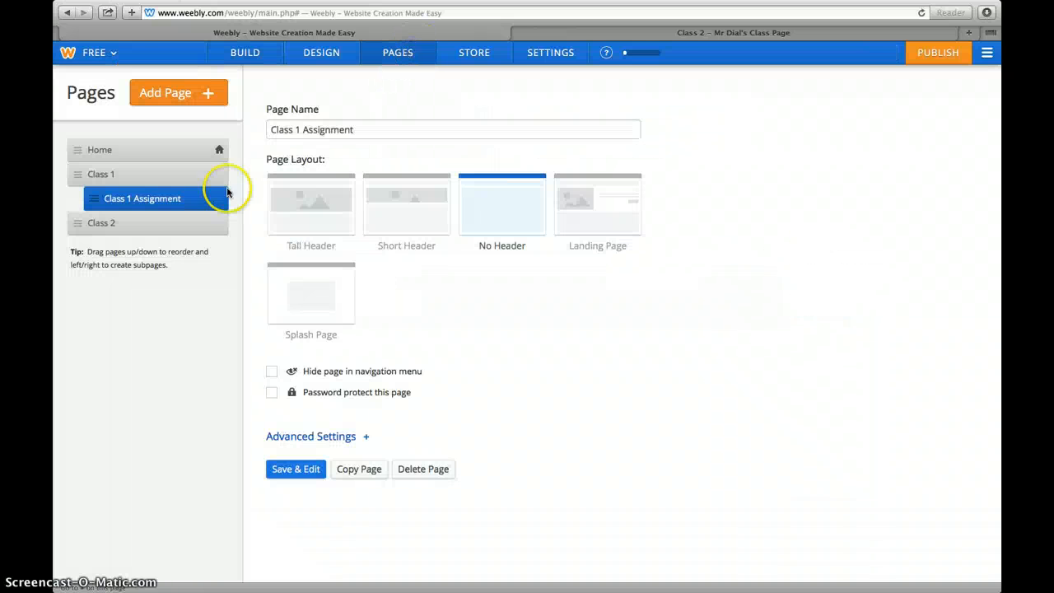
pyautogui.click(179, 93)
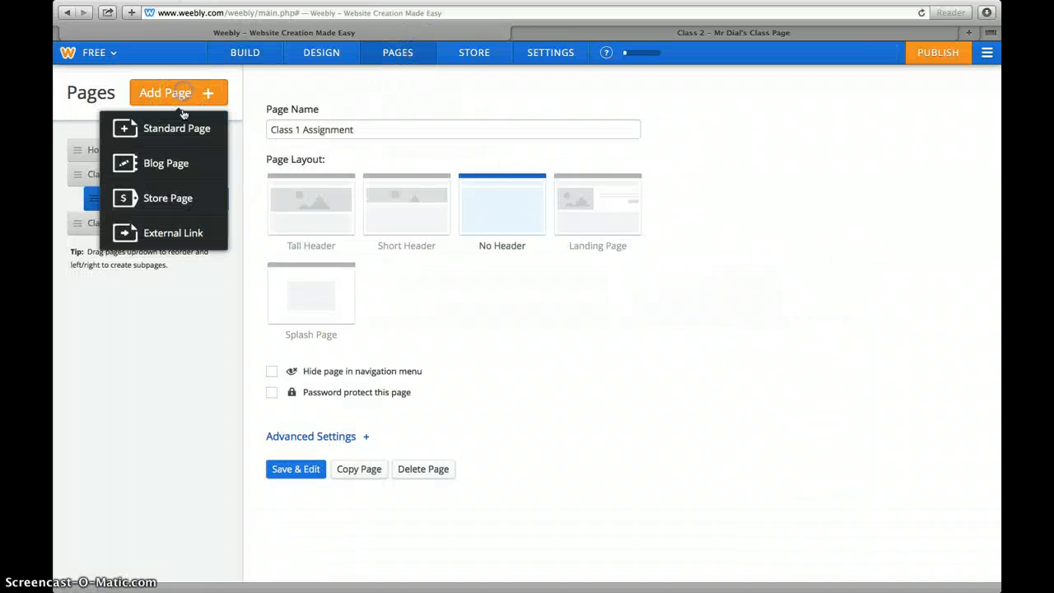
pyautogui.click(170, 162)
pyautogui.moveTo(132, 256); pyautogui.dragTo(155, 251)
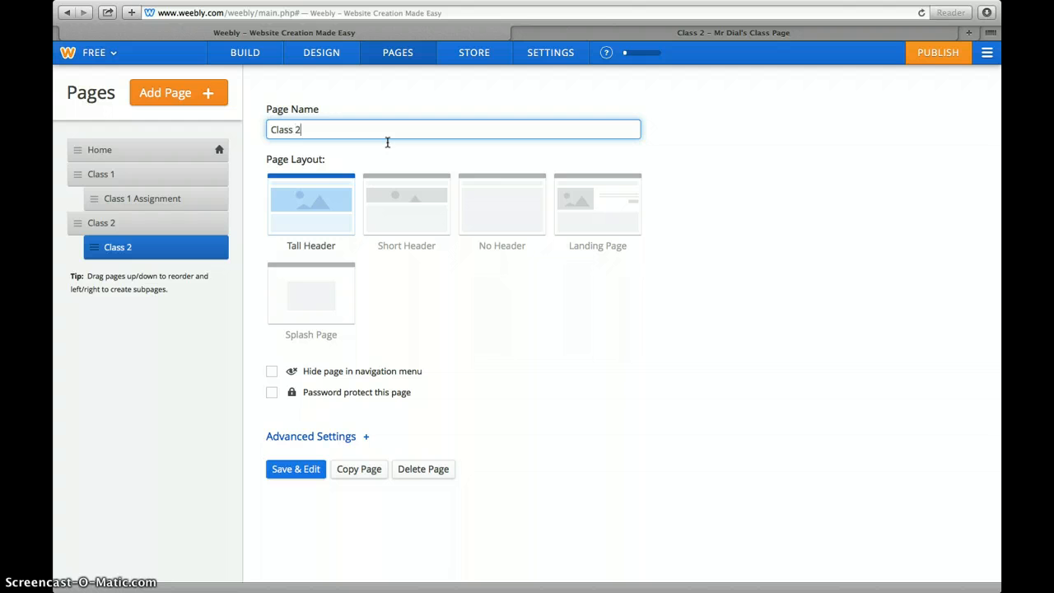
pyautogui.click(511, 215)
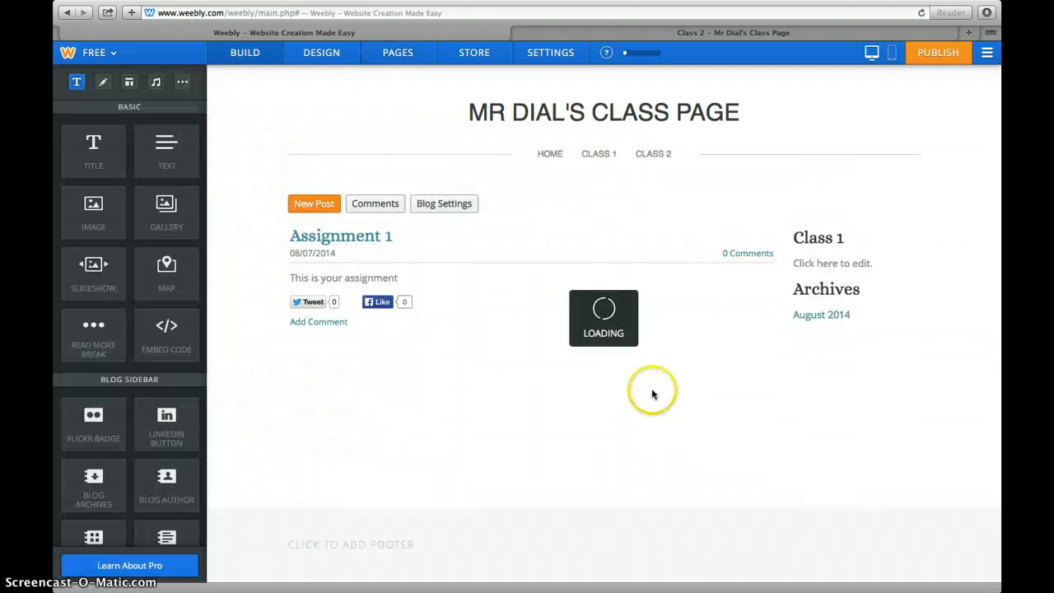
# - Create and save a new blog post titled "my class 2 assignment" with a text block reading "this is it"
pyautogui.click(312, 208)
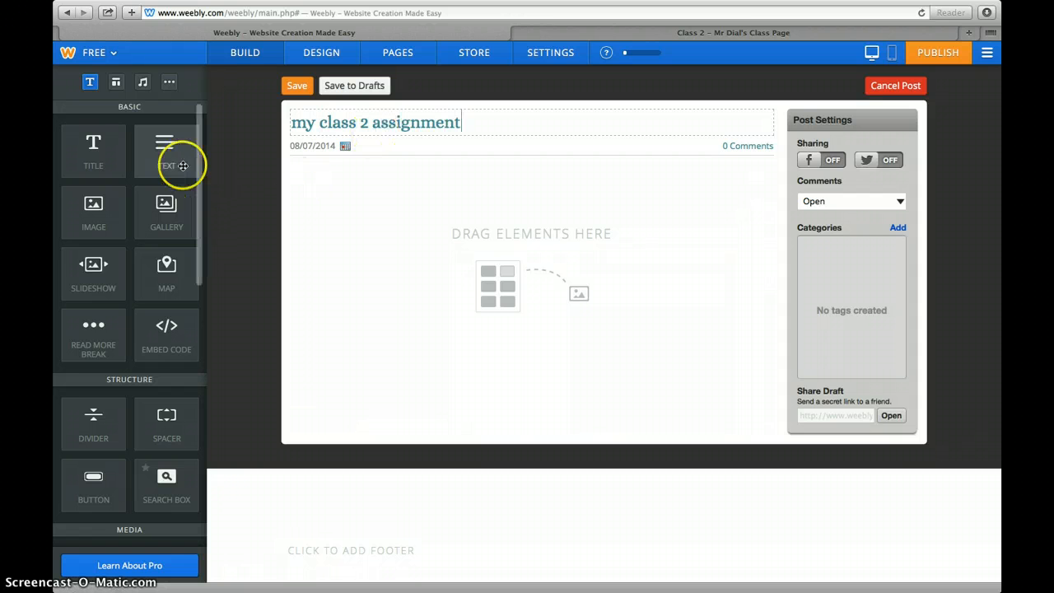
pyautogui.moveTo(169, 152); pyautogui.dragTo(471, 203)
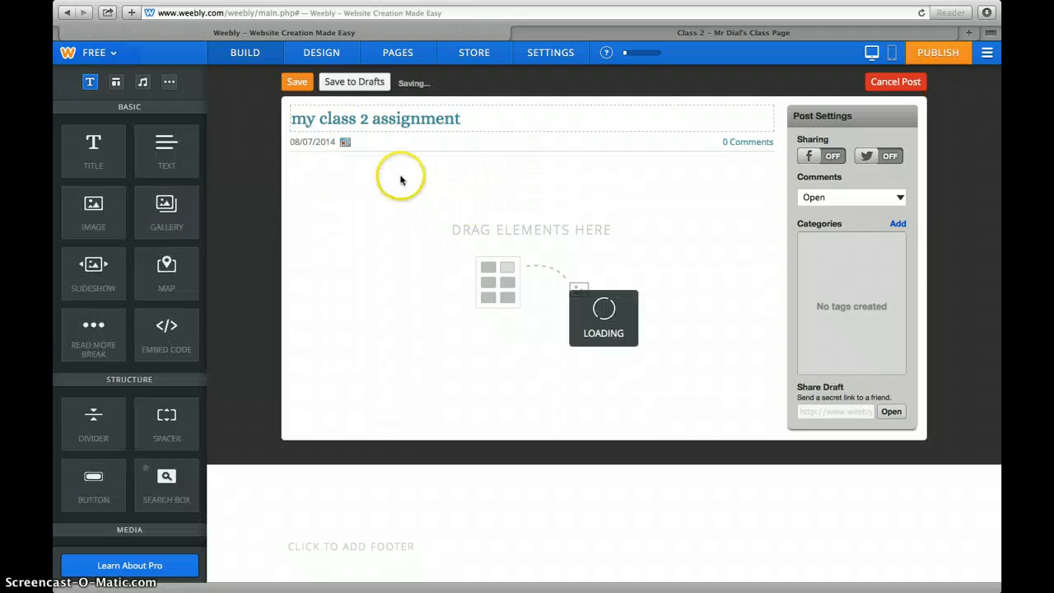
pyautogui.click(357, 166)
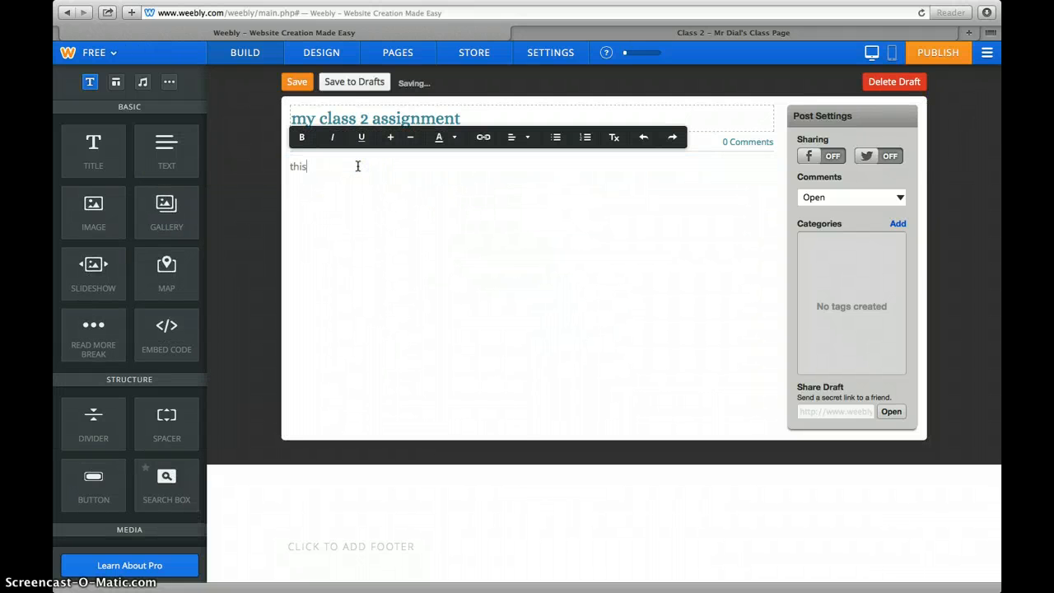
pyautogui.click(298, 84)
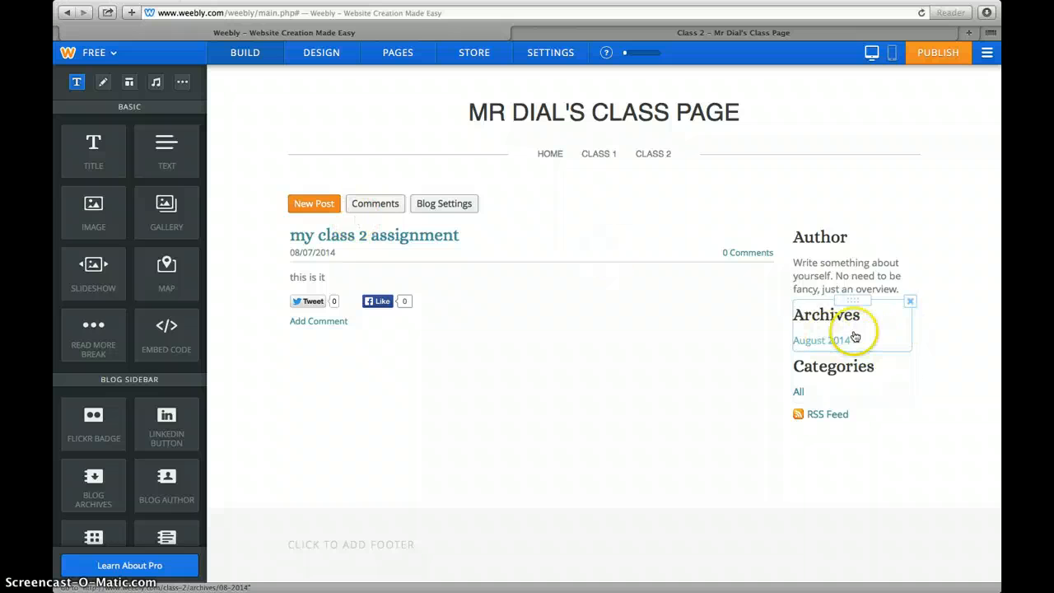
pyautogui.click(910, 302)
pyautogui.moveTo(912, 303); pyautogui.dragTo(1000, 371)
pyautogui.click(992, 371)
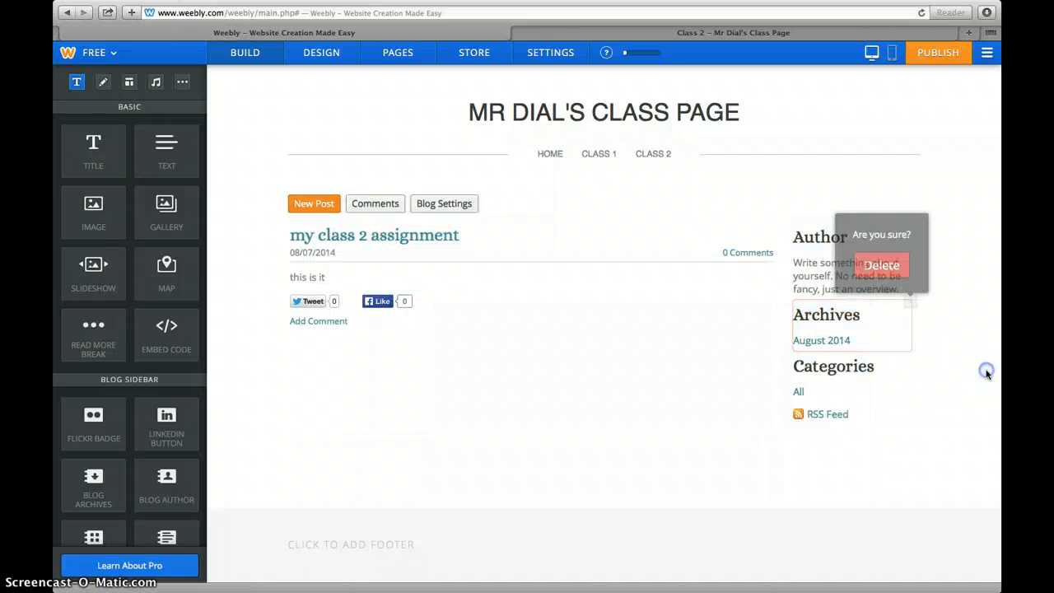
# - Delete the Categories element from the Class 2 blog sidebar
pyautogui.click(911, 353)
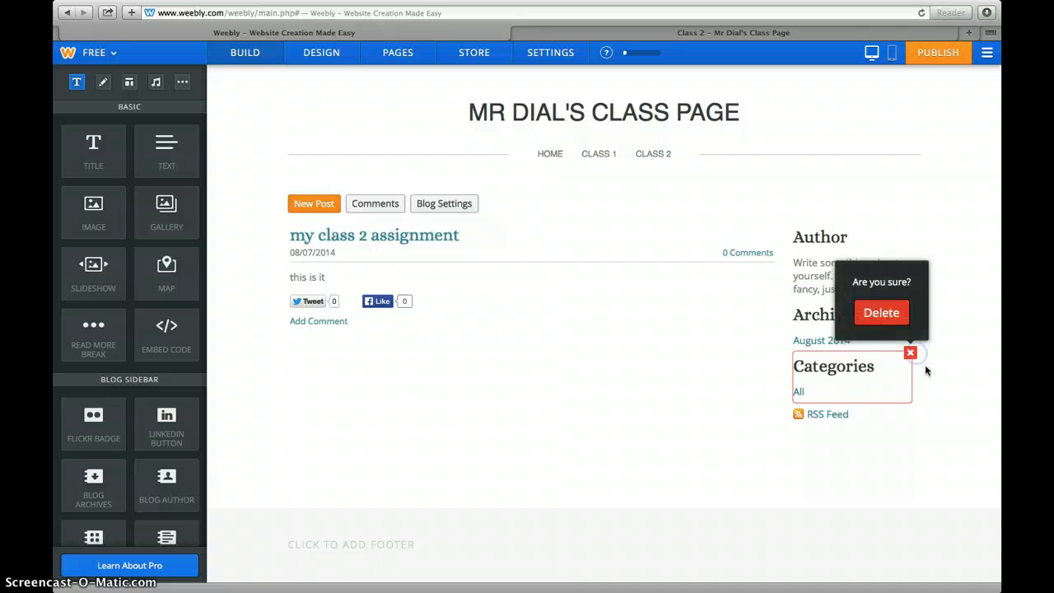
pyautogui.click(869, 309)
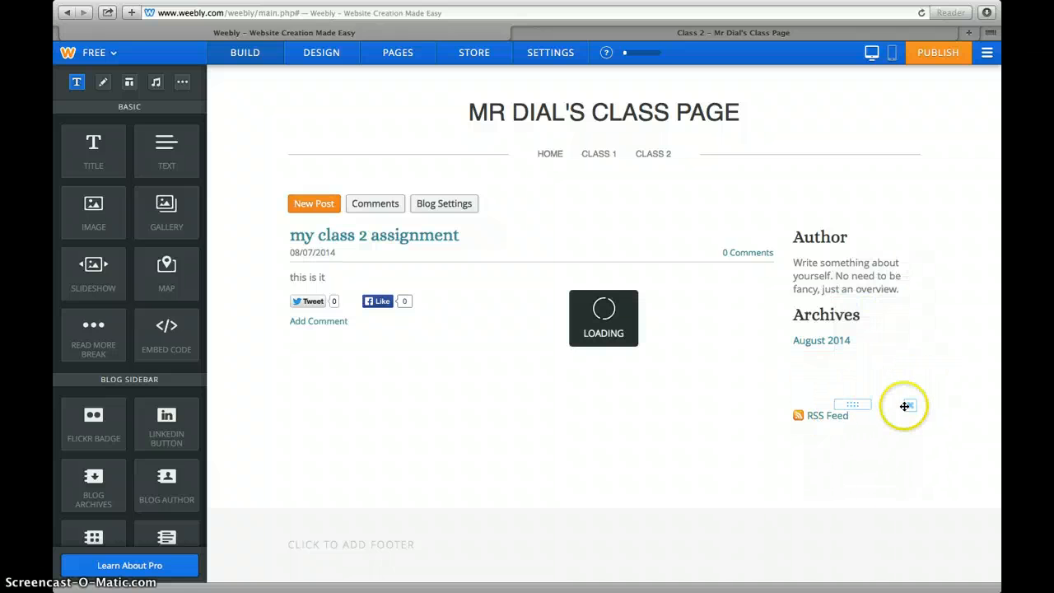
# - Change the blog sidebar's Author heading to "Class 2" and select the description text beneath it
pyautogui.doubleClick(830, 239)
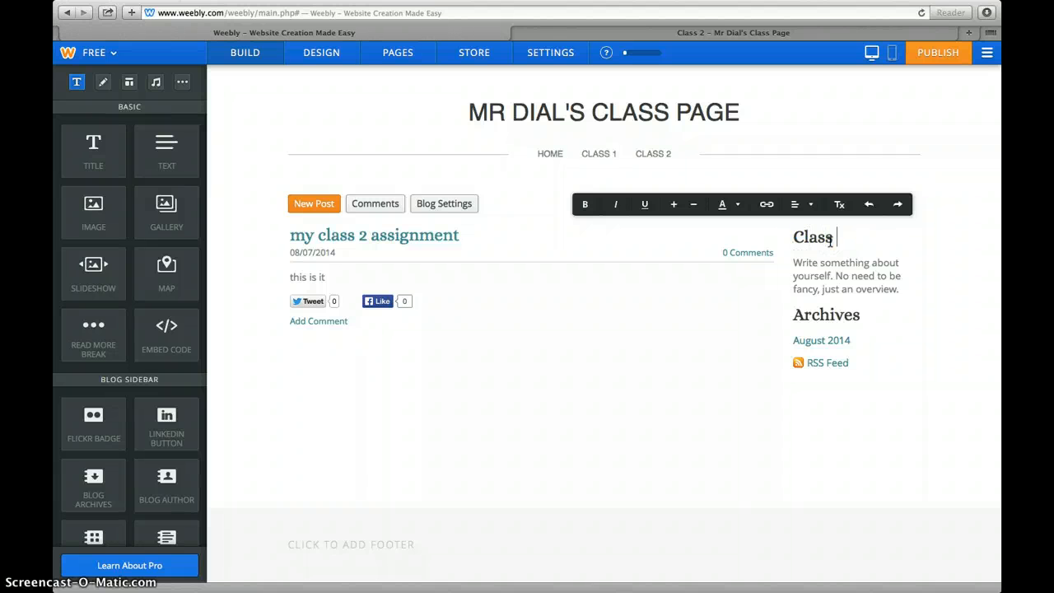
pyautogui.tripleClick(852, 283)
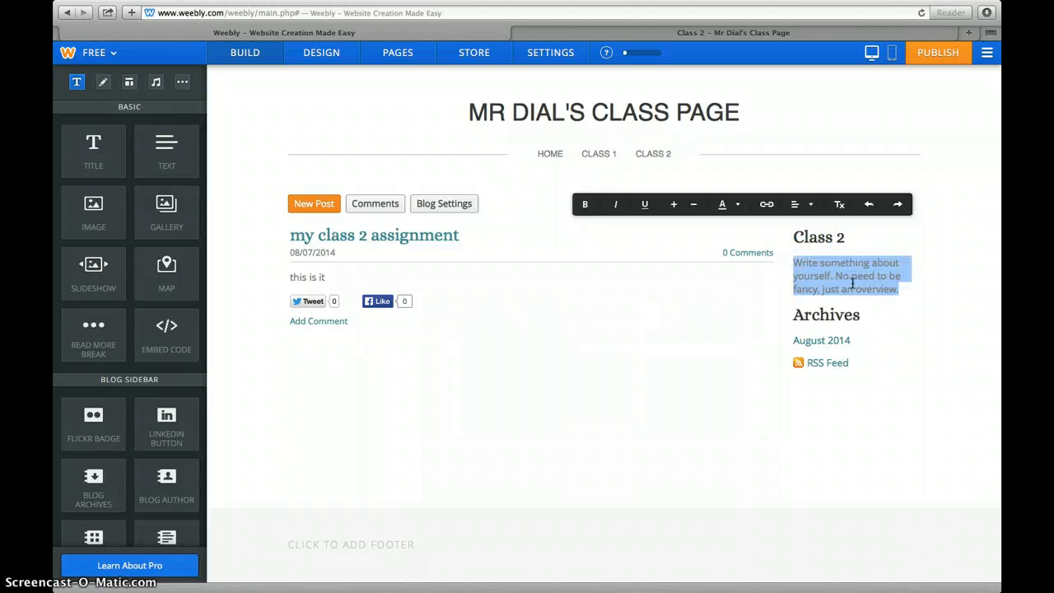